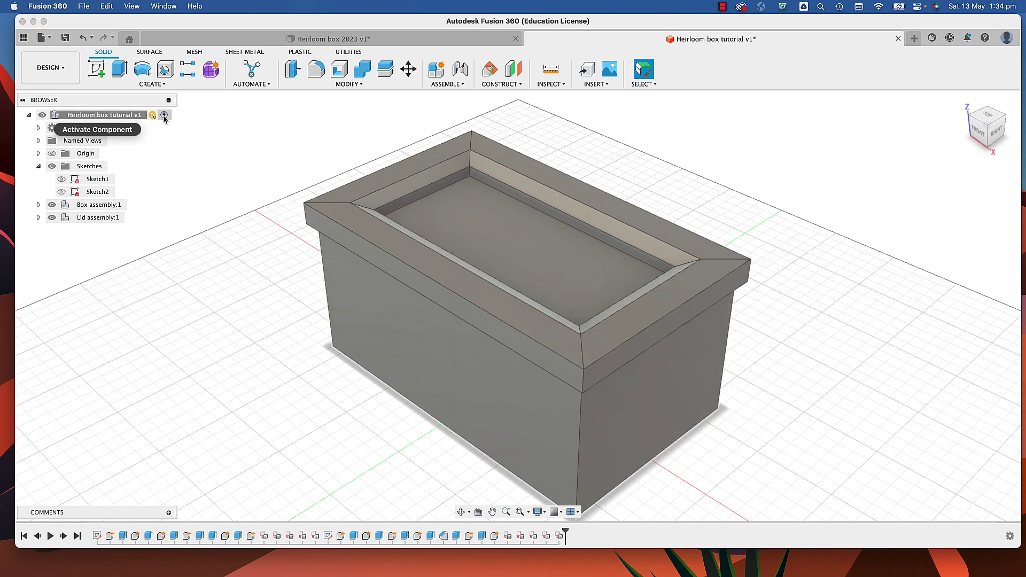
# - Activate the top-level component, isolate Sketch1 by hiding the Box and Lid assemblies, and open the sketch for editing
pyautogui.click(164, 115)
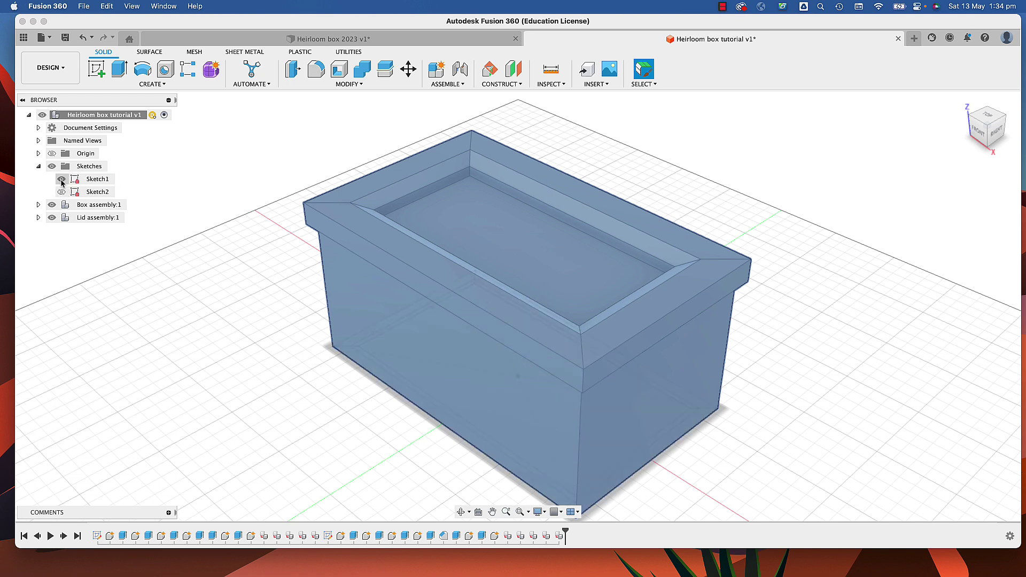
pyautogui.click(51, 205)
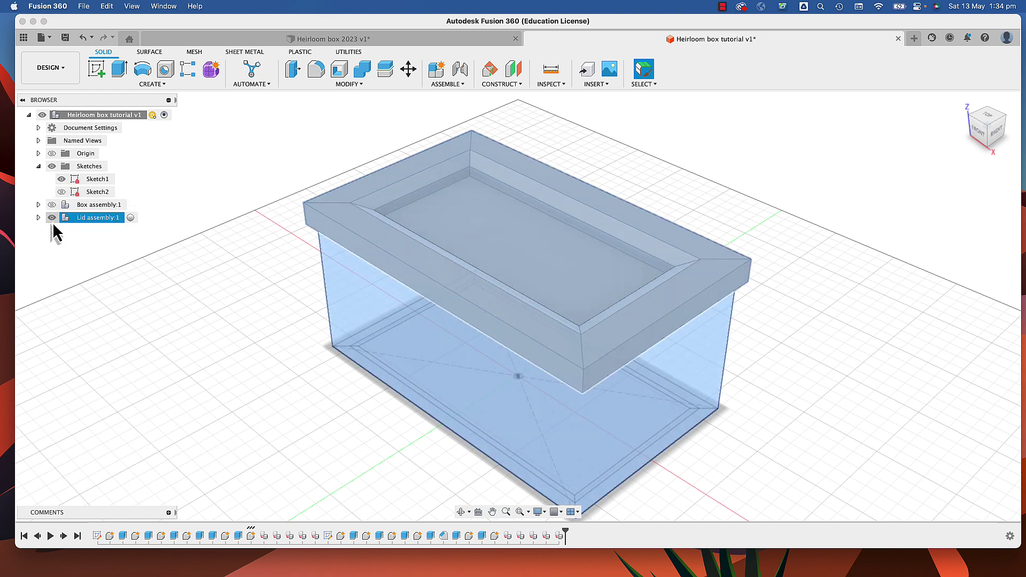
pyautogui.click(52, 218)
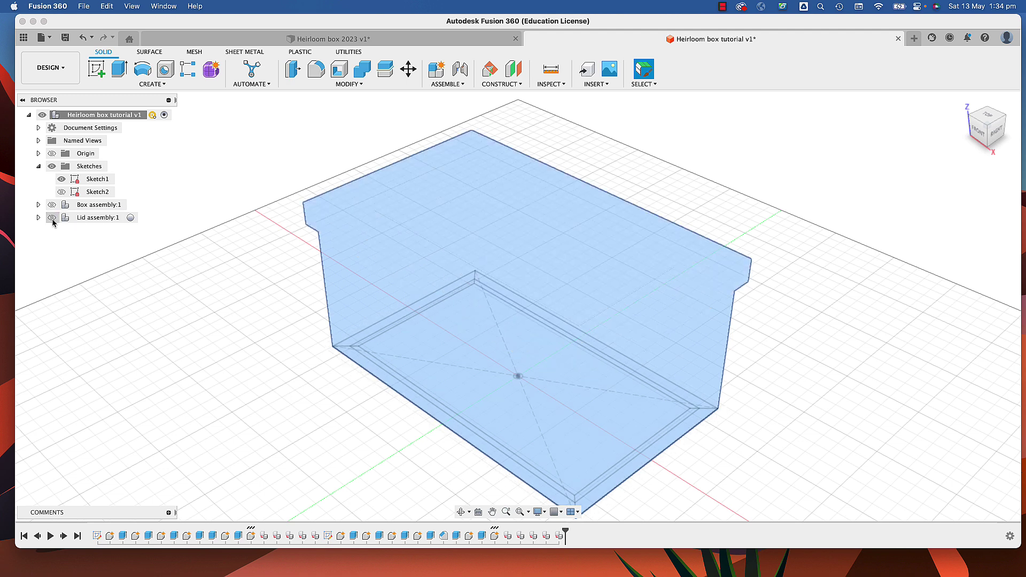
pyautogui.rightClick(98, 180)
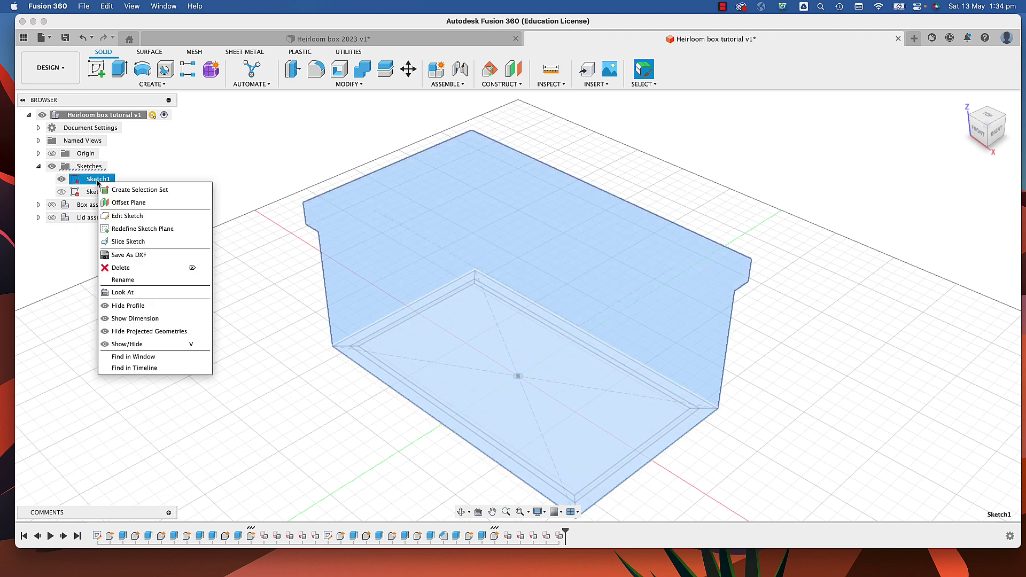
pyautogui.click(124, 216)
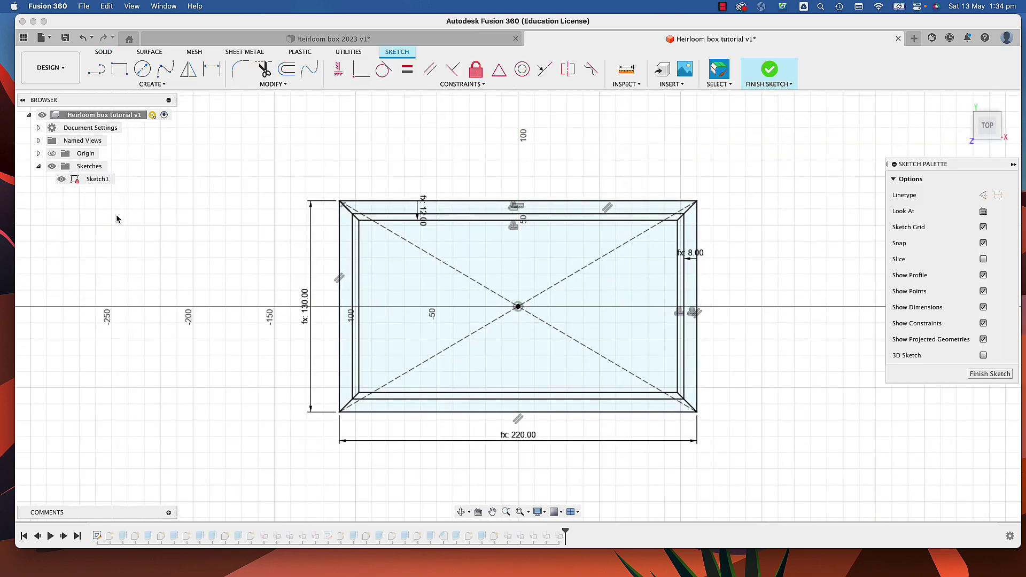
# - Sketch a diagonal line about 14 mm long across the upper-left mitre, from the outline's upper edge to its left edge
pyautogui.scroll(5, 352, 226)
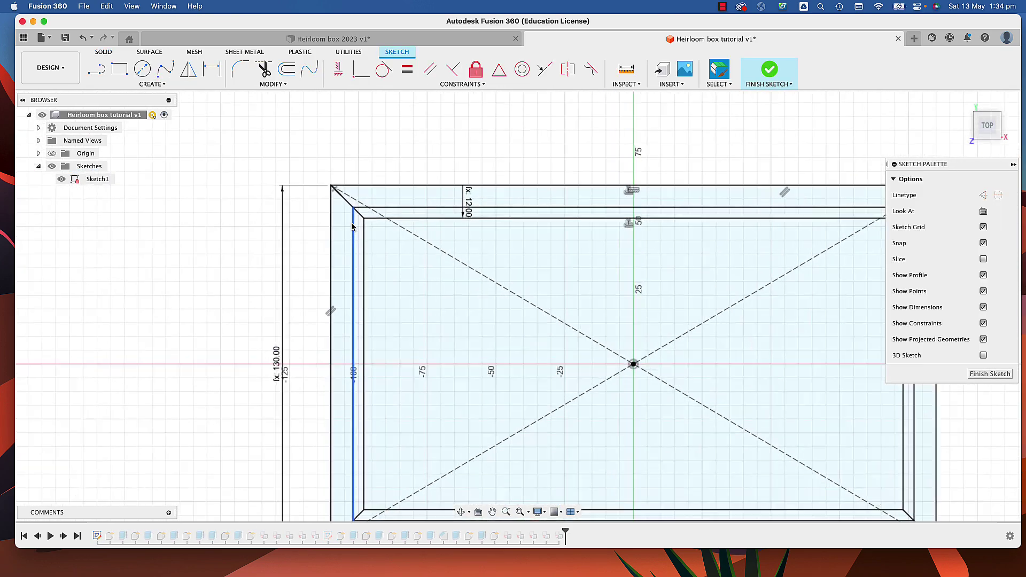
pyautogui.scroll(2, 352, 226)
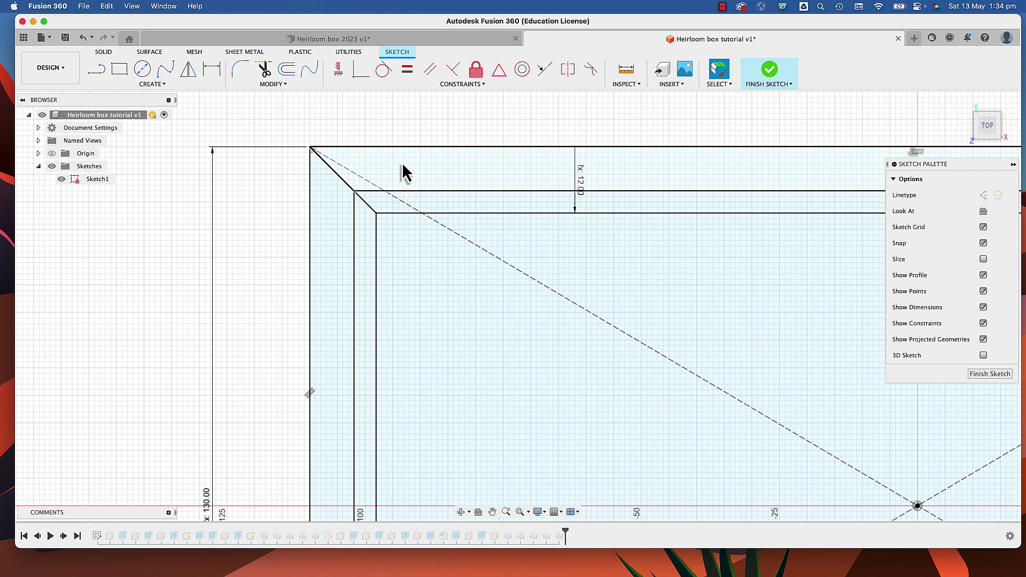
pyautogui.press('l')
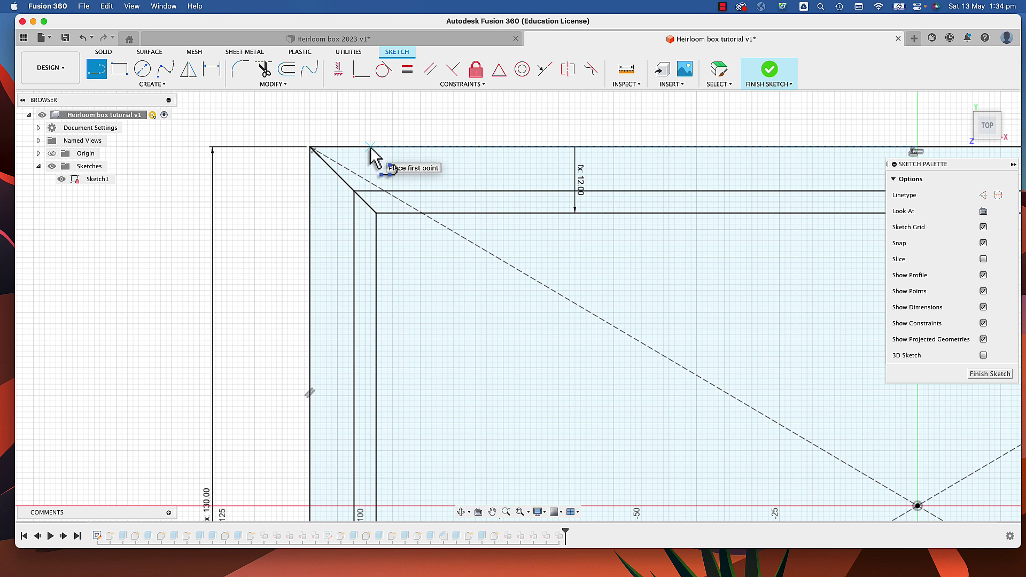
pyautogui.click(310, 148)
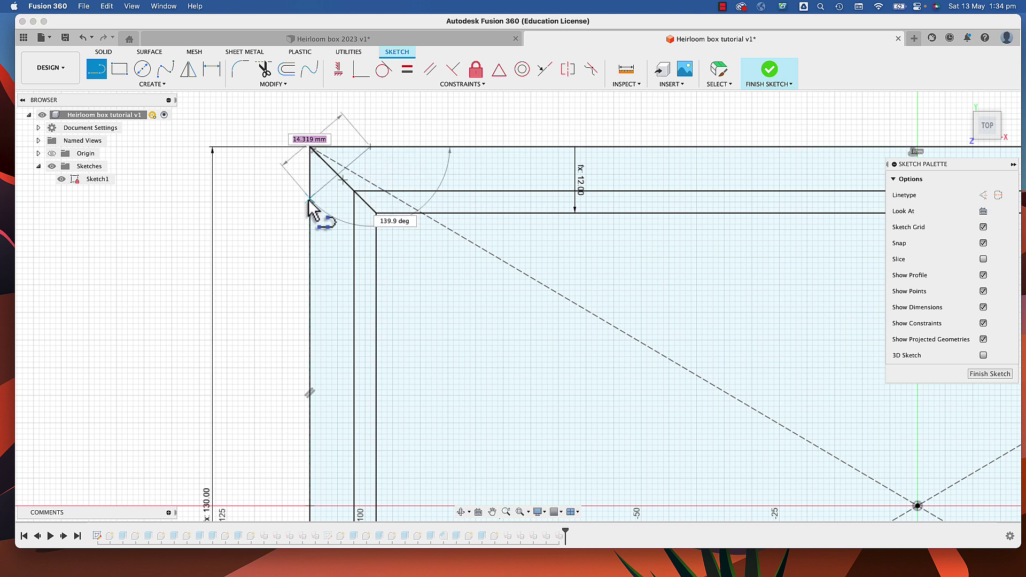
pyautogui.doubleClick(310, 200)
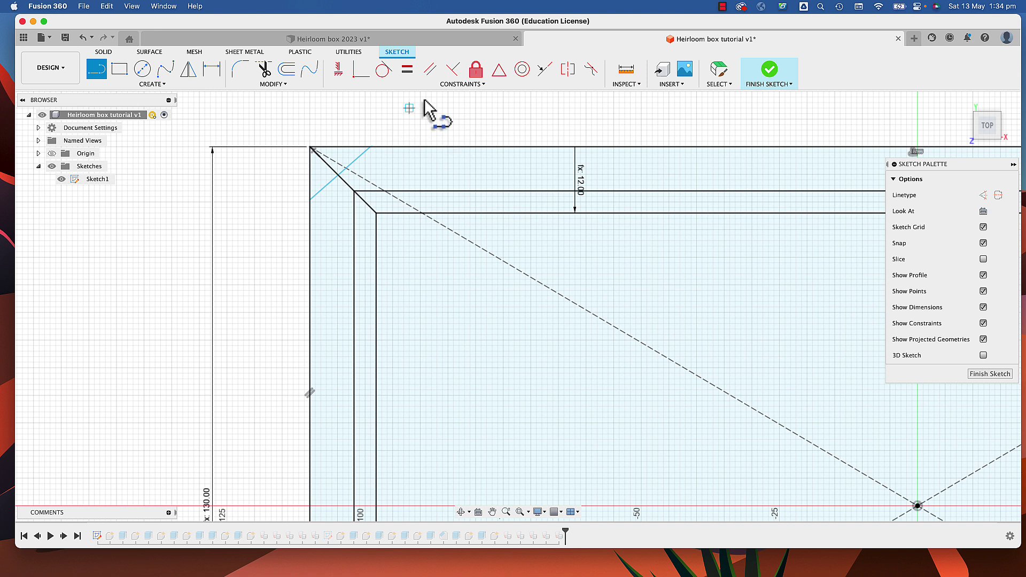
pyautogui.click(458, 87)
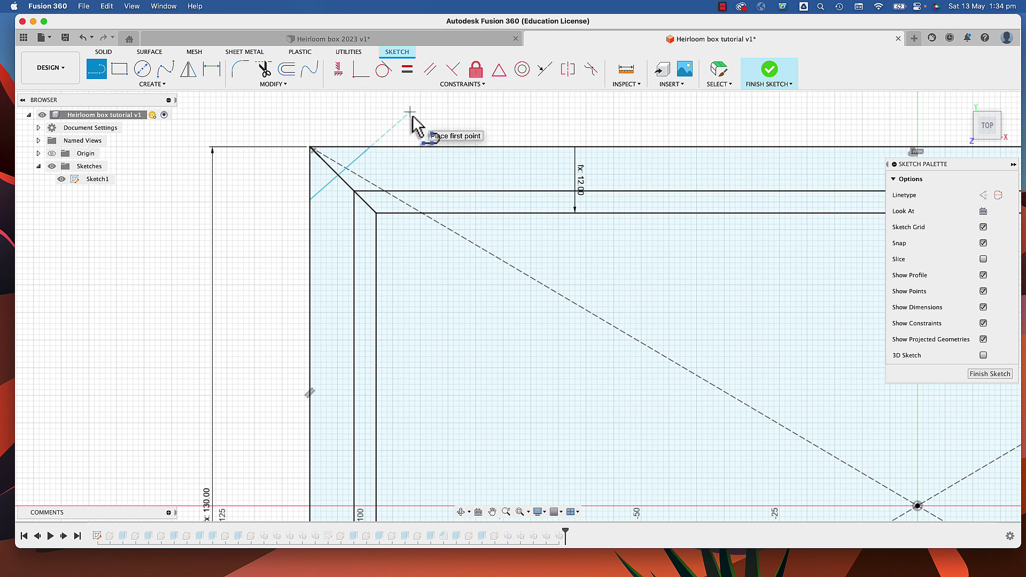
pyautogui.press('Escape')
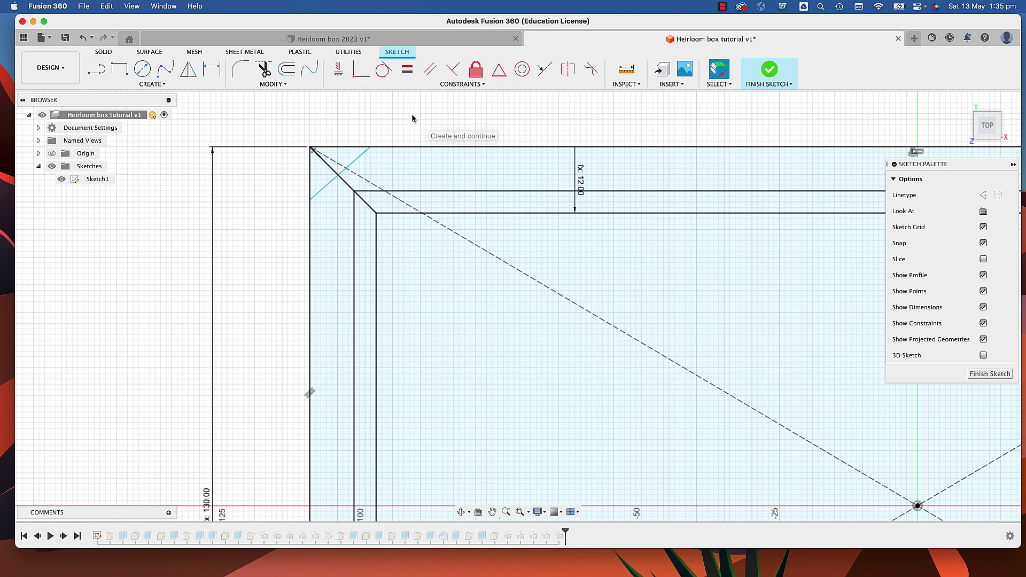
# - Constrain the upper-left diagonal line coincident with the middle rectangle's corner and perpendicular to the mitre line
pyautogui.click(359, 82)
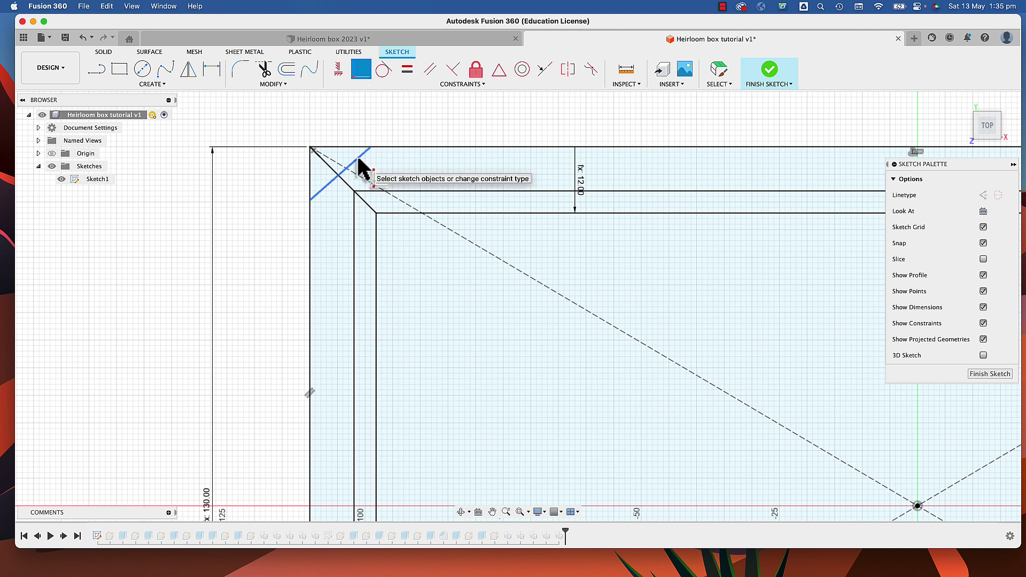
pyautogui.click(361, 163)
pyautogui.click(354, 191)
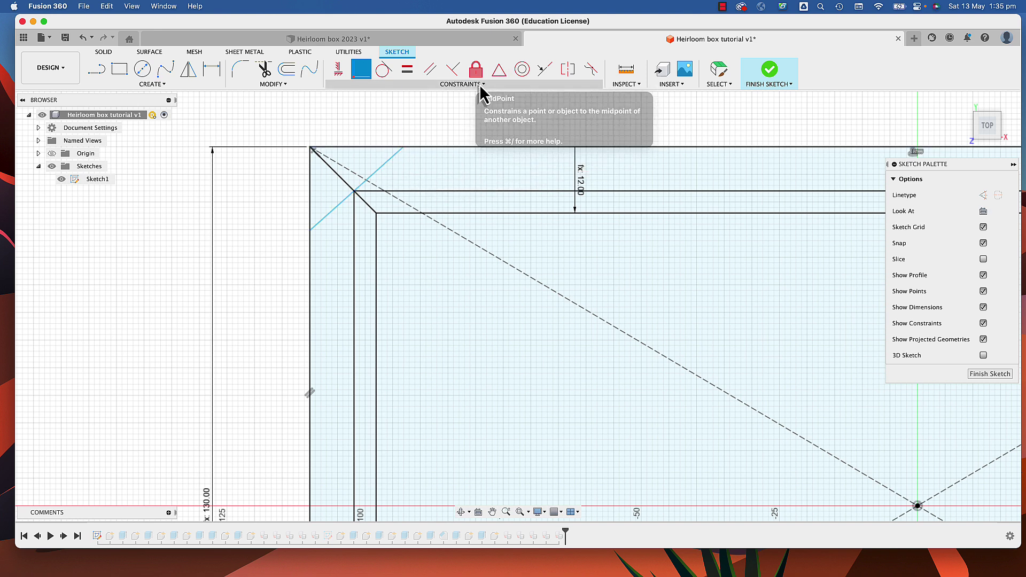
pyautogui.click(454, 74)
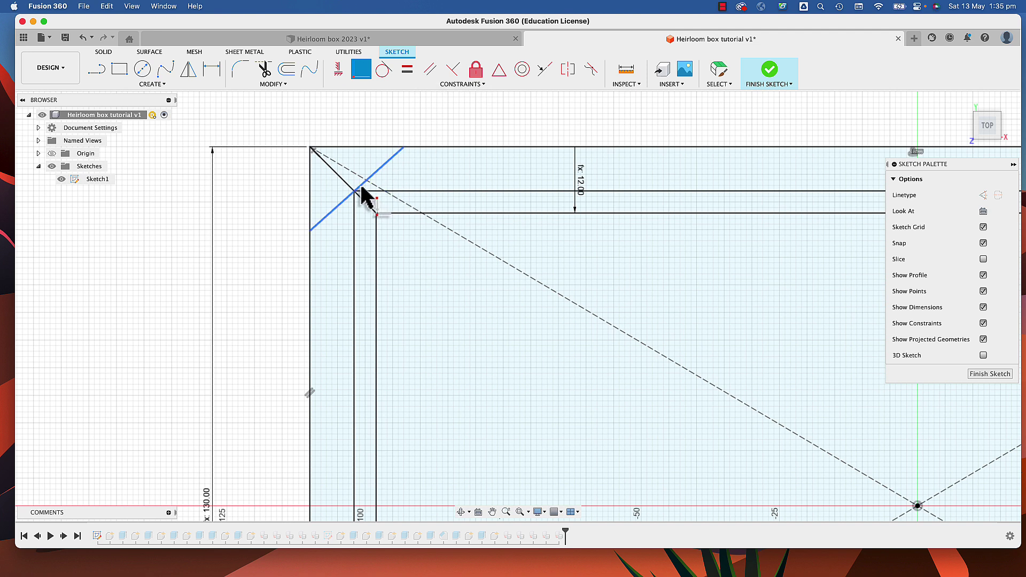
pyautogui.click(453, 74)
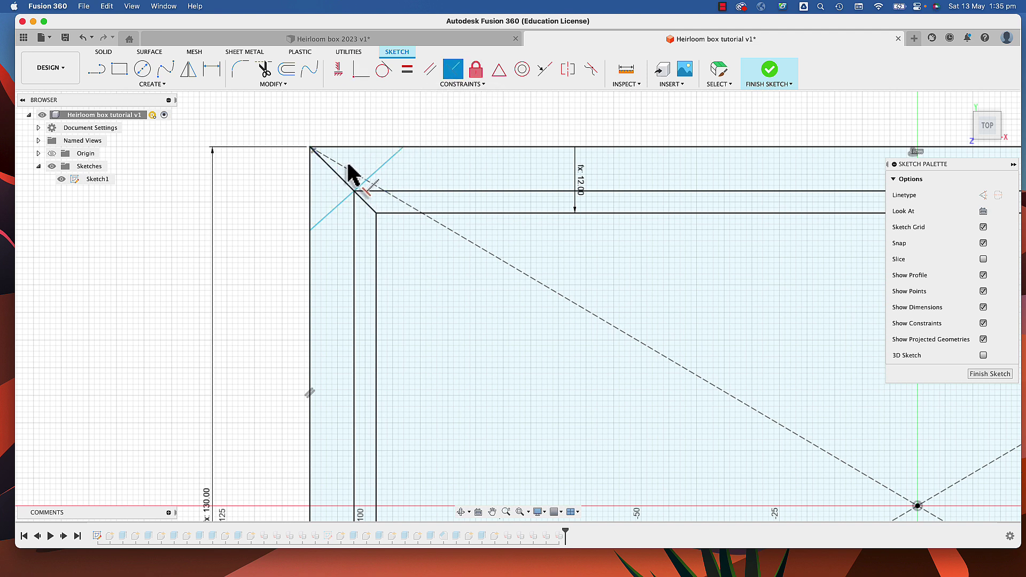
pyautogui.click(339, 178)
pyautogui.click(339, 206)
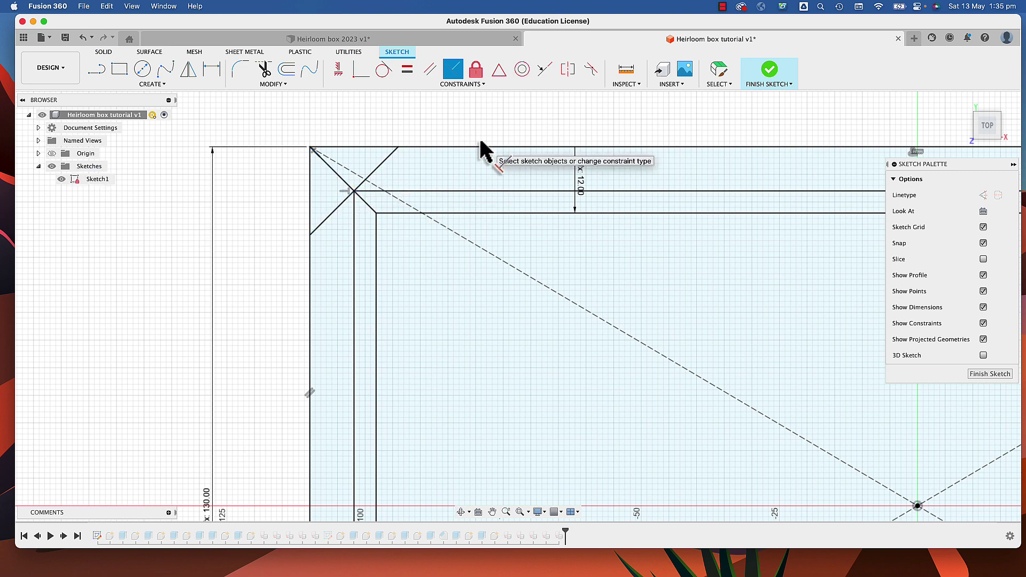
# - Sketch a diagonal line across the lower-left mitre, from the outline's left edge to its lower edge
pyautogui.scroll(-5, 480, 142)
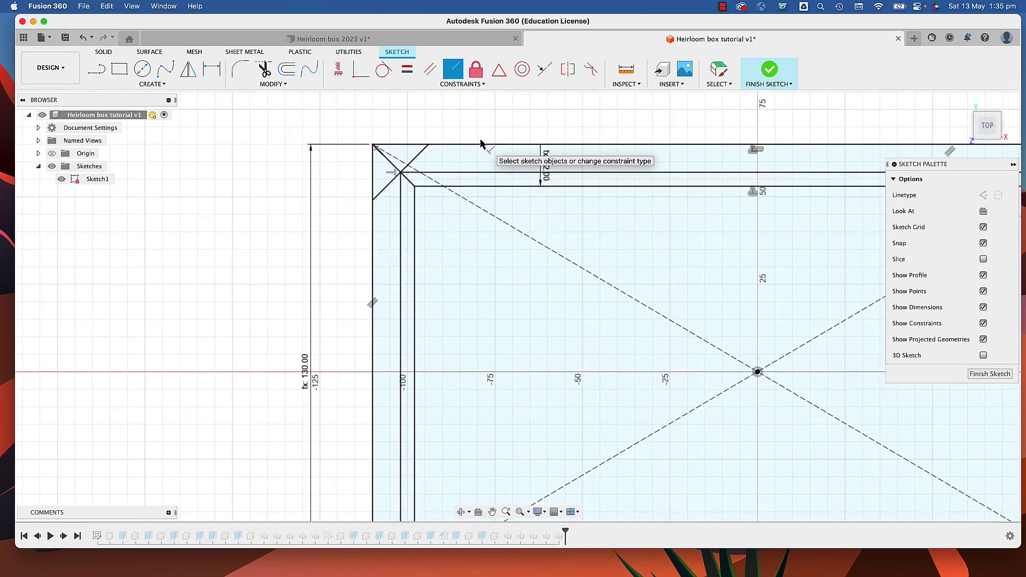
pyautogui.scroll(-3, 480, 142)
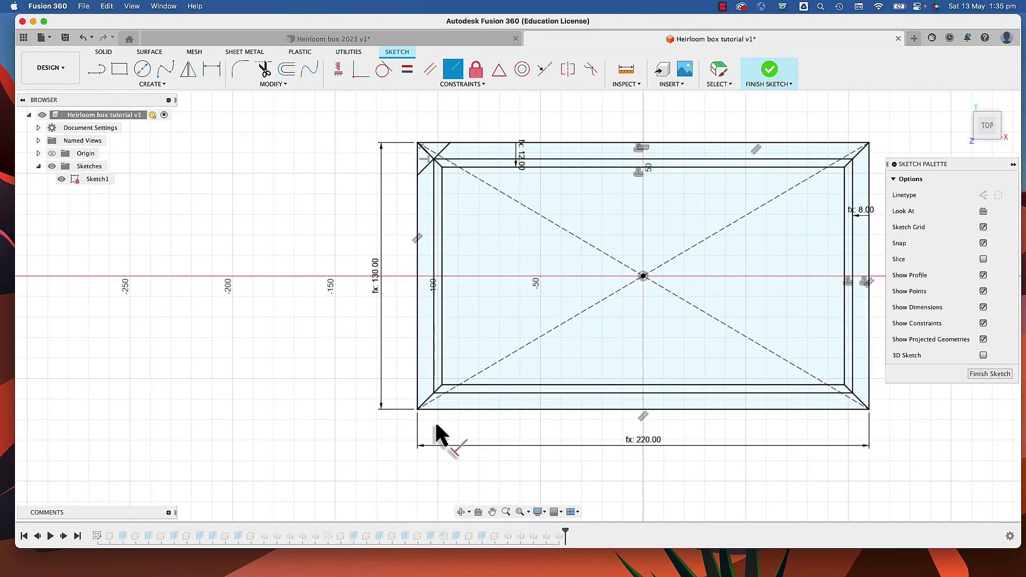
pyautogui.scroll(6, 443, 429)
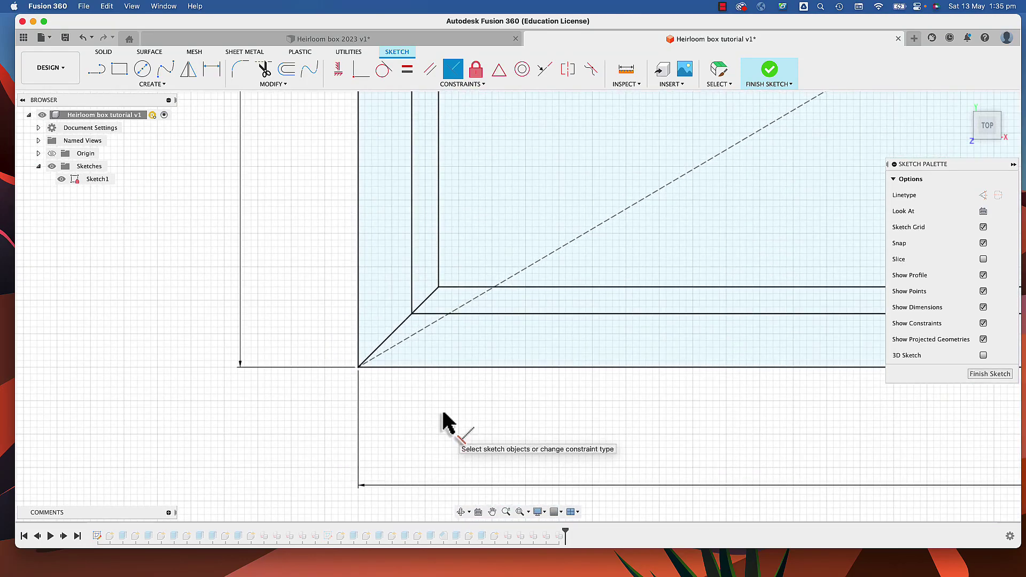
pyautogui.press('l')
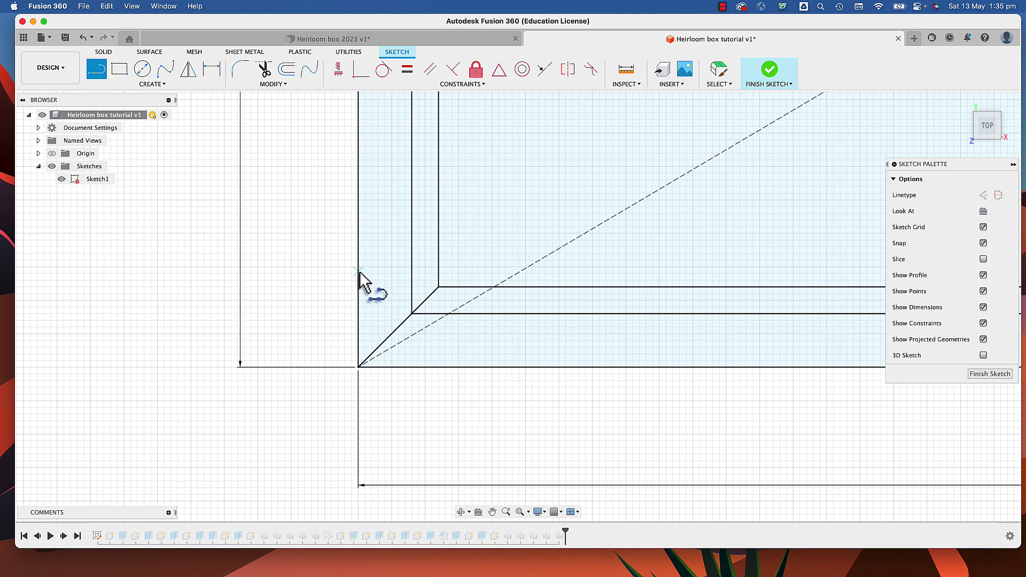
pyautogui.click(358, 272)
pyautogui.click(439, 368)
# - Make the lower-left diagonal line coincident with the middle rectangle's corner and perpendicular to that corner's mitre line
pyautogui.click(361, 69)
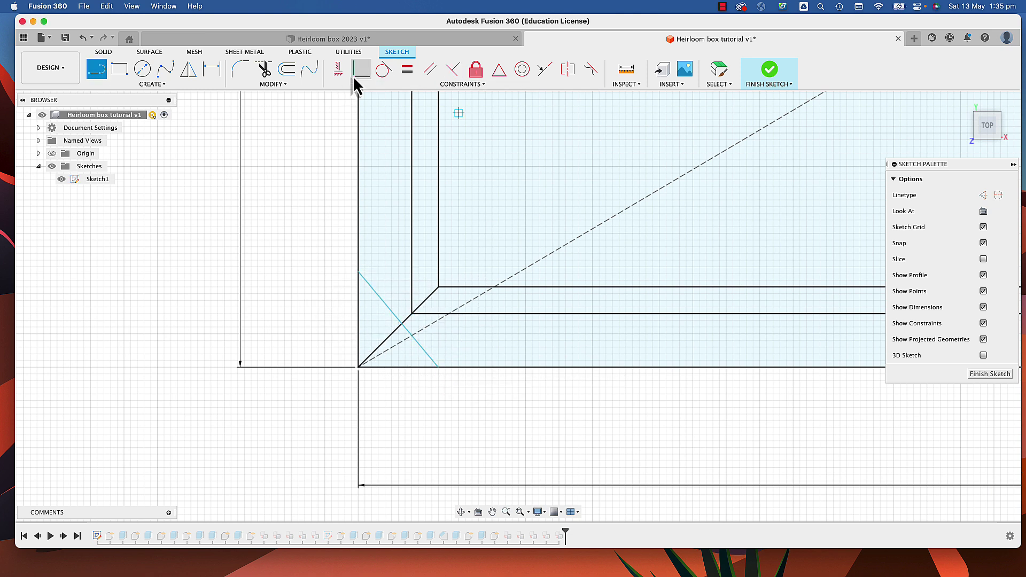
pyautogui.click(406, 328)
pyautogui.click(453, 69)
pyautogui.click(394, 332)
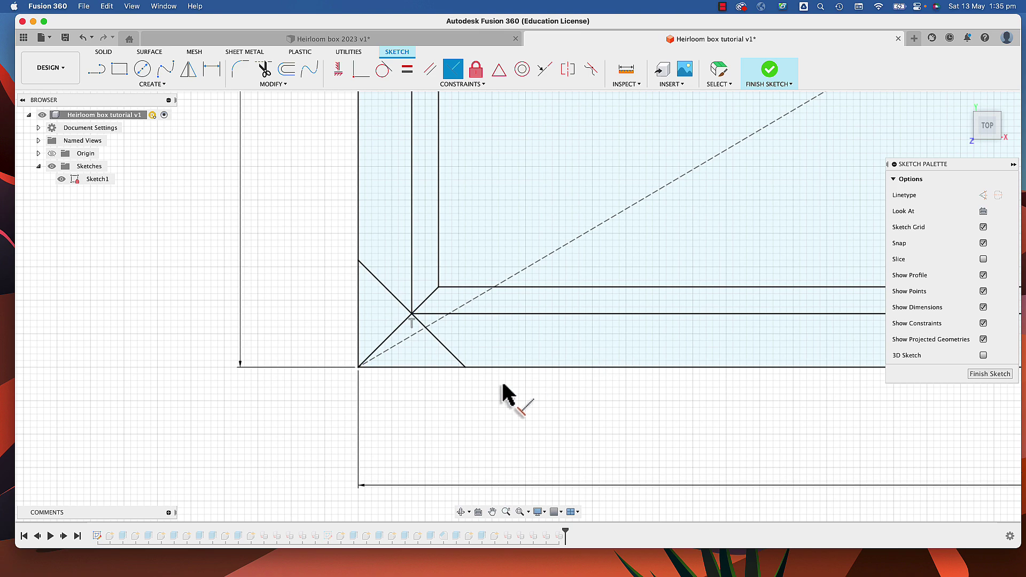
pyautogui.scroll(-5, 505, 390)
pyautogui.scroll(10, 852, 407)
pyautogui.press('l')
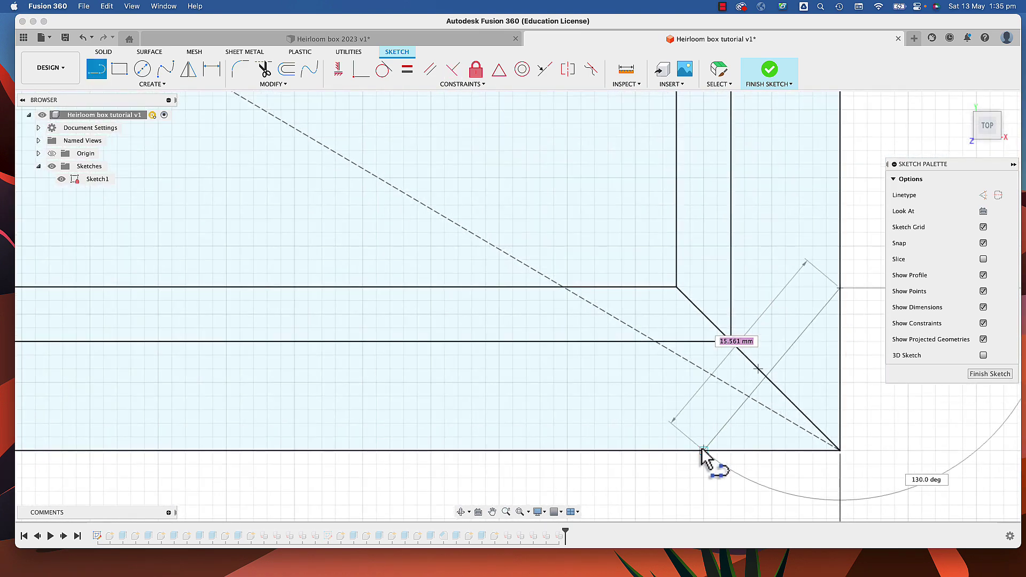
pyautogui.click(359, 79)
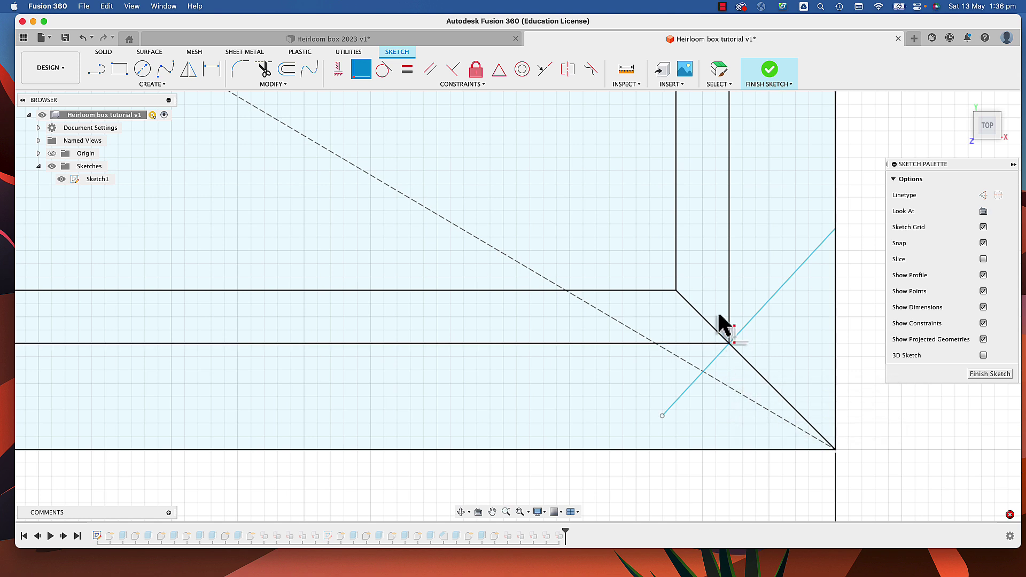
pyautogui.press('Escape')
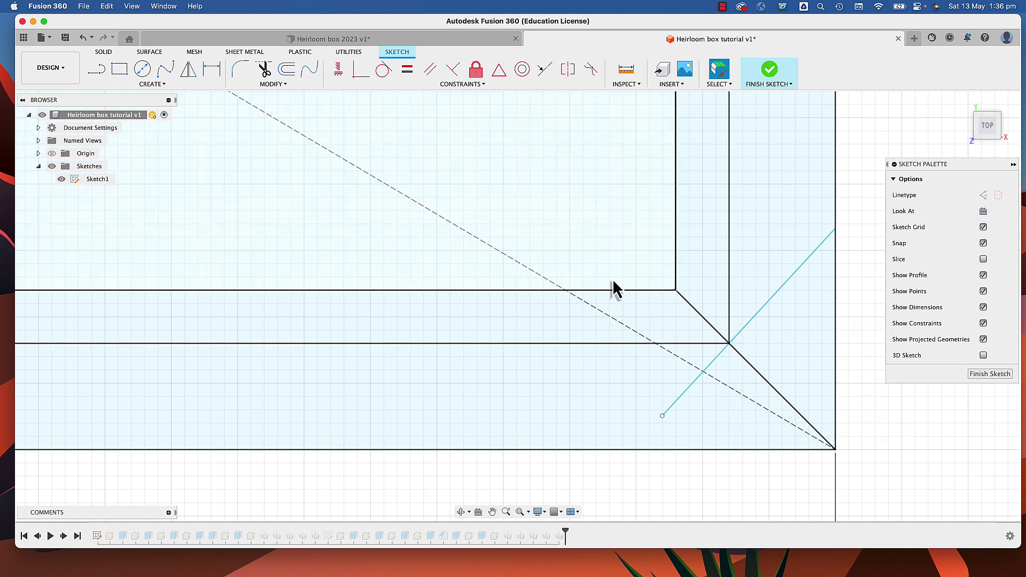
pyautogui.click(770, 300)
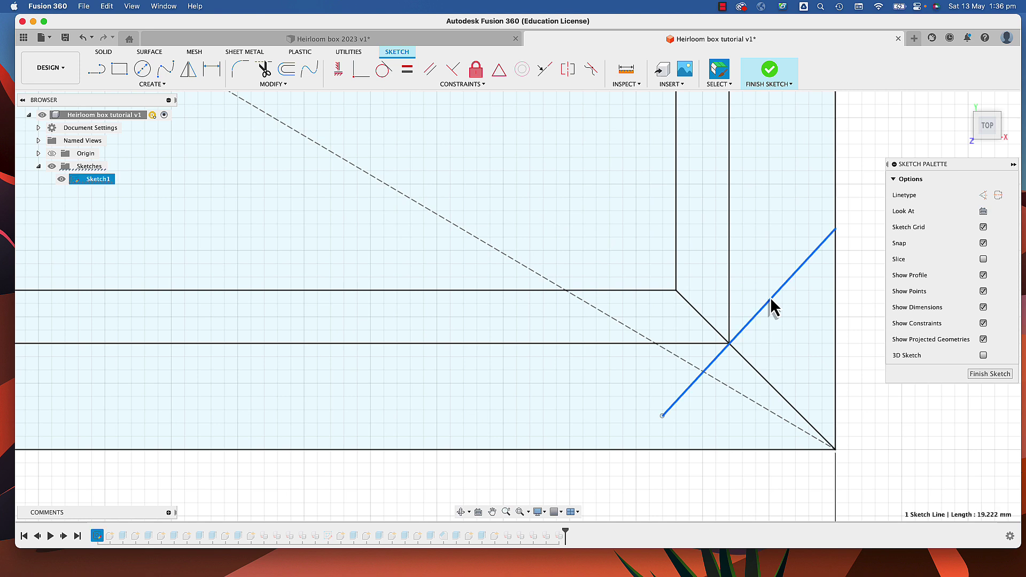
pyautogui.press('Delete')
# - Sketch a diagonal line about 19.5 mm long across the lower-right mitre, from the outline's right edge to its lower edge
pyautogui.press('l')
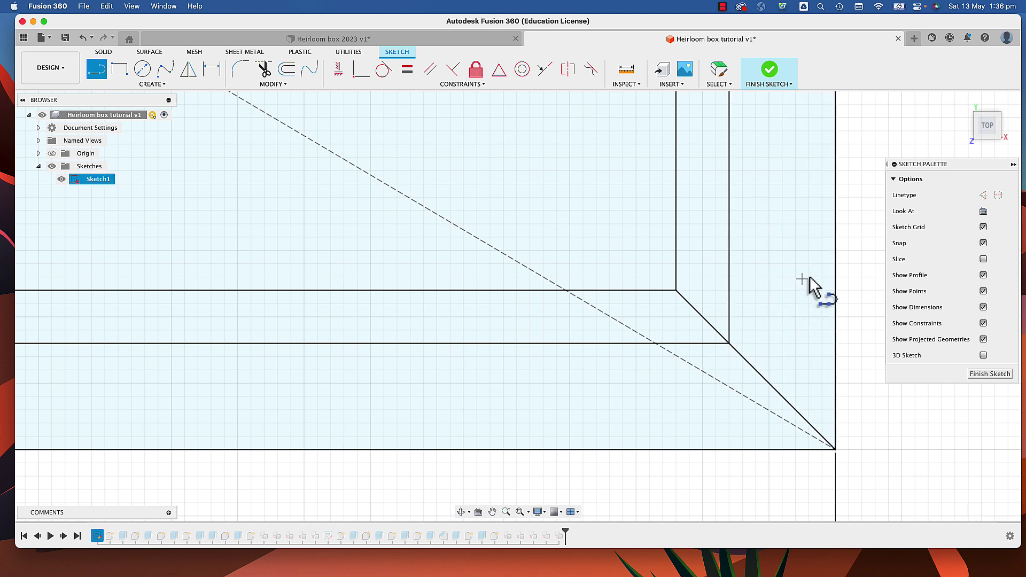
pyautogui.click(835, 256)
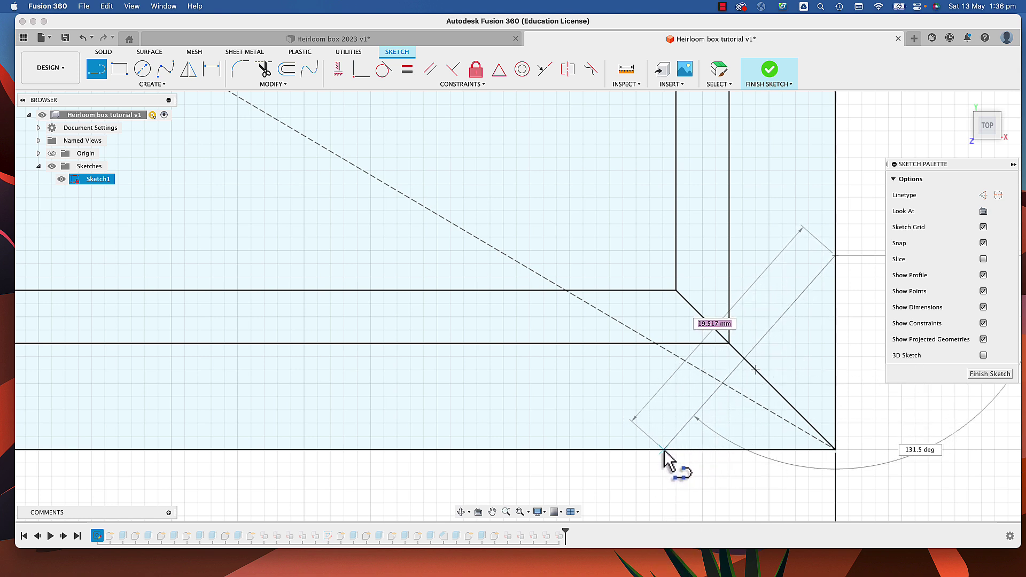
pyautogui.click(664, 449)
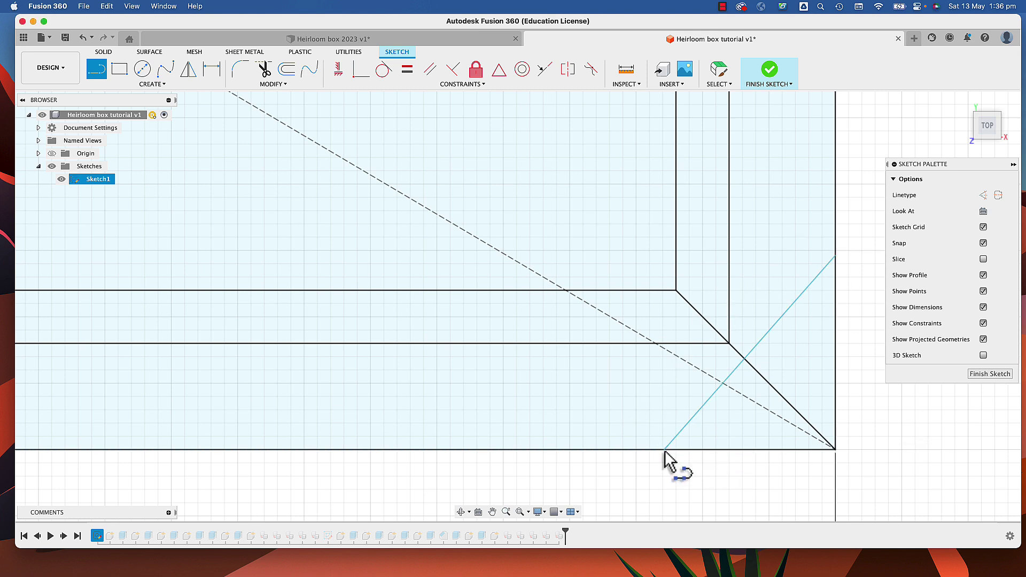
# - Constrain the lower-right diagonal line to pass through the middle rectangle's corner and run perpendicular to the mitre line
pyautogui.click(359, 69)
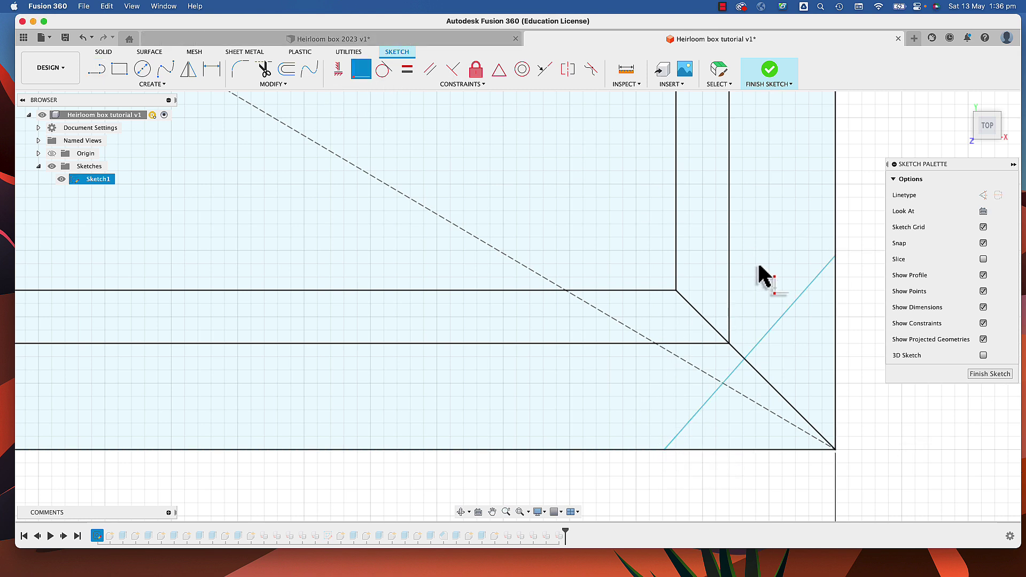
pyautogui.click(783, 320)
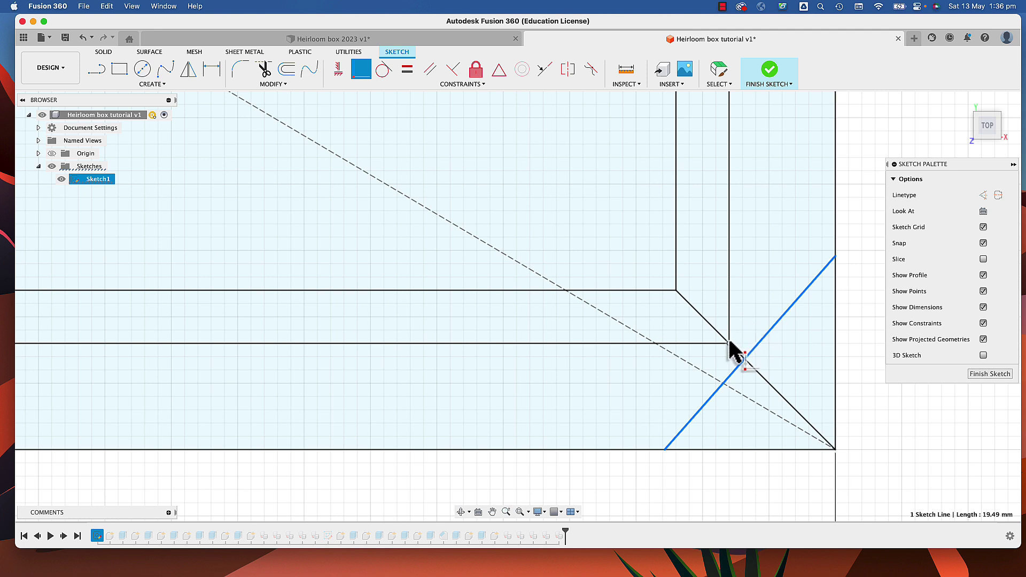
pyautogui.click(729, 343)
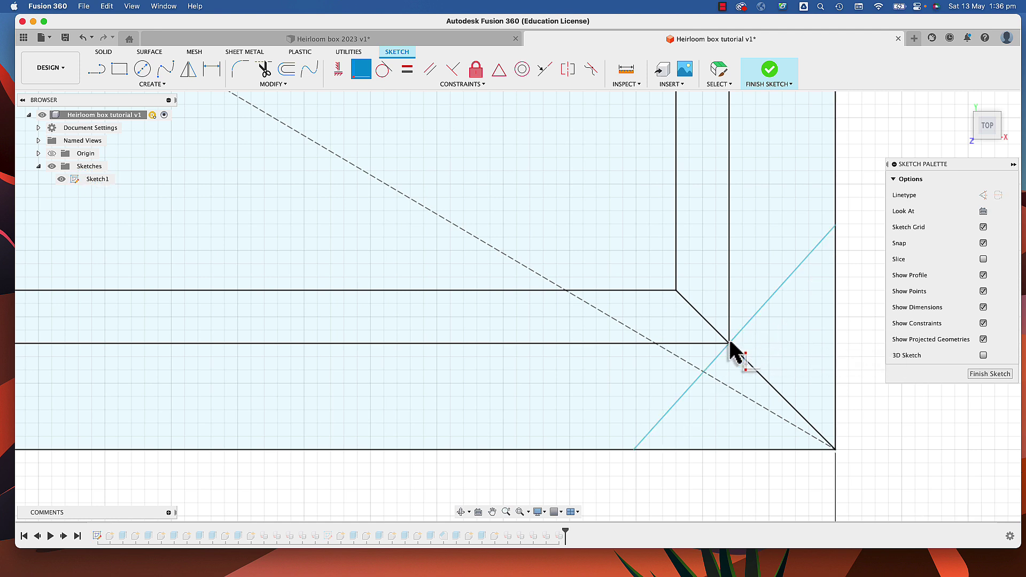
pyautogui.click(453, 70)
pyautogui.click(780, 288)
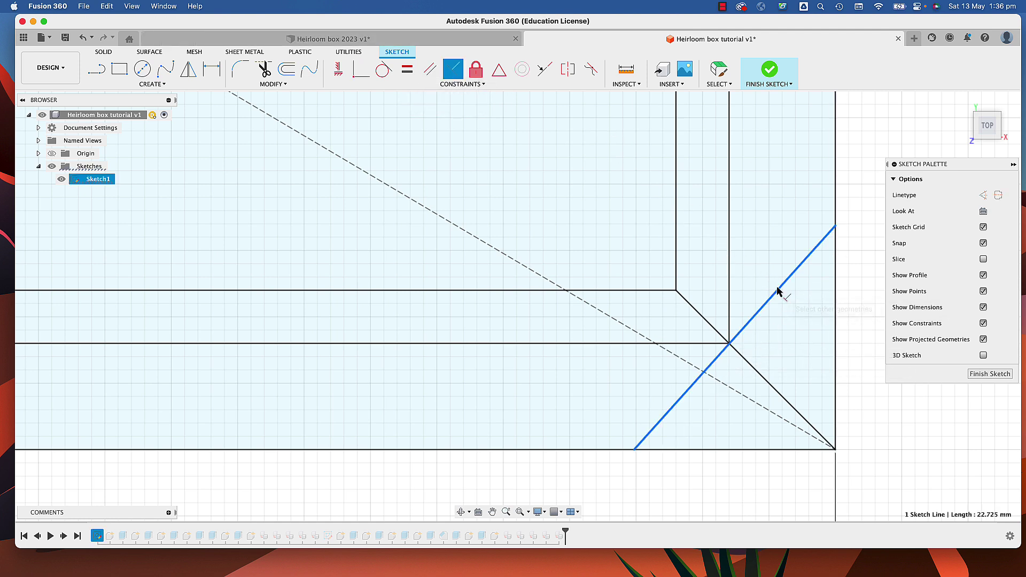
pyautogui.click(758, 372)
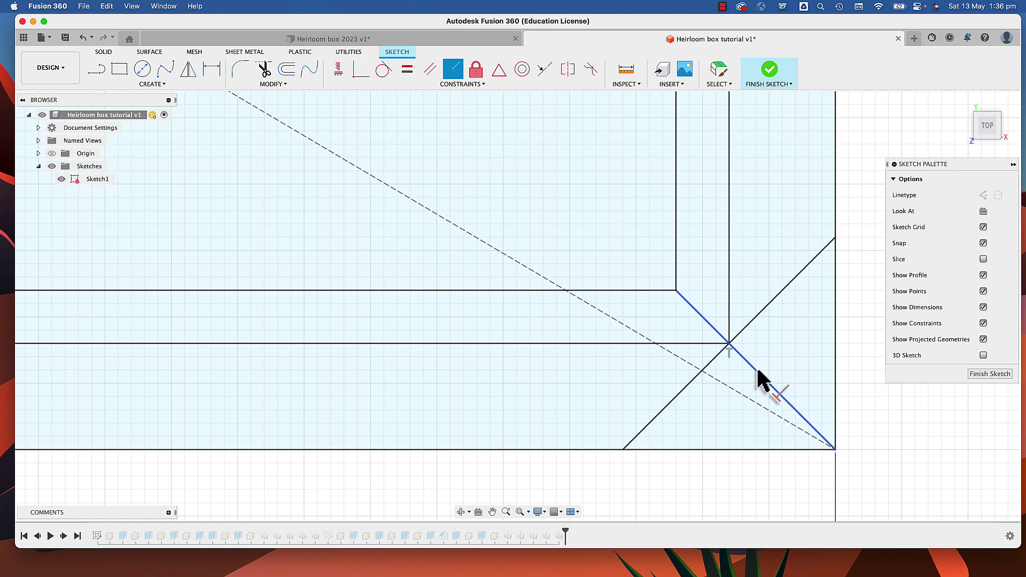
# - Sketch a diagonal line across the upper-right mitre, from the outline's right edge to its upper edge
pyautogui.scroll(1, 677, 309)
pyautogui.scroll(-6, 677, 309)
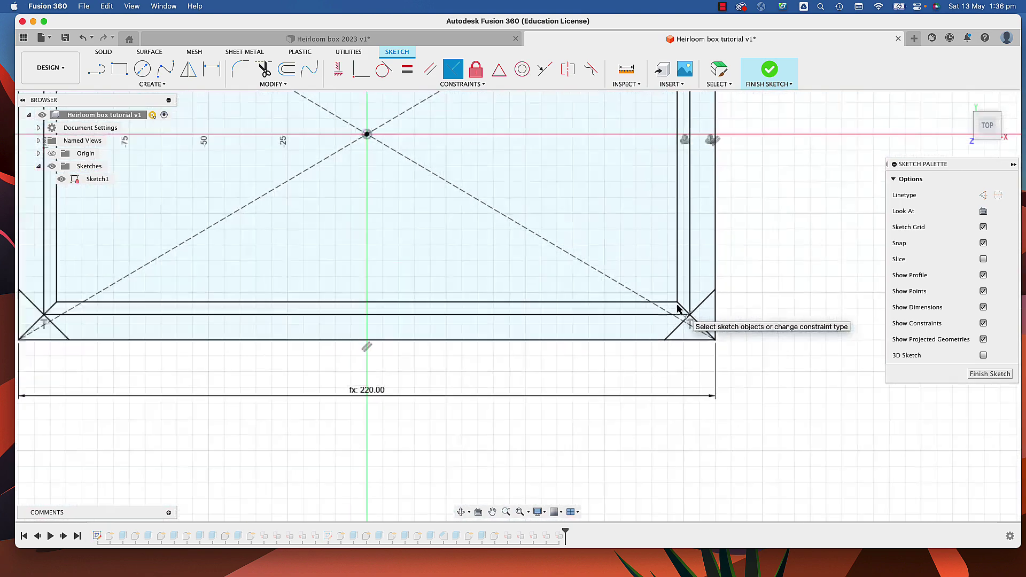
pyautogui.scroll(8, 690, 131)
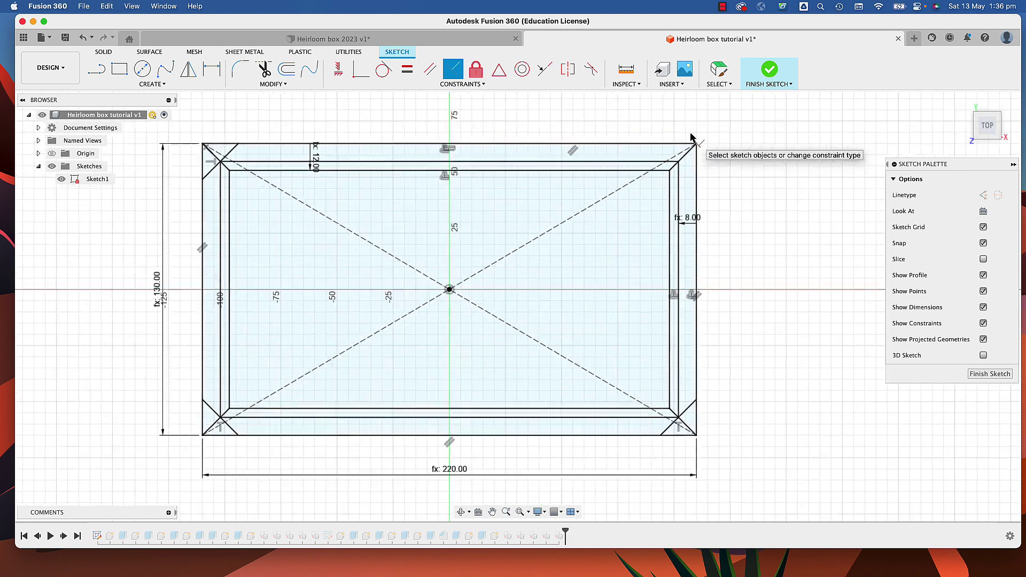
pyautogui.scroll(2, 690, 137)
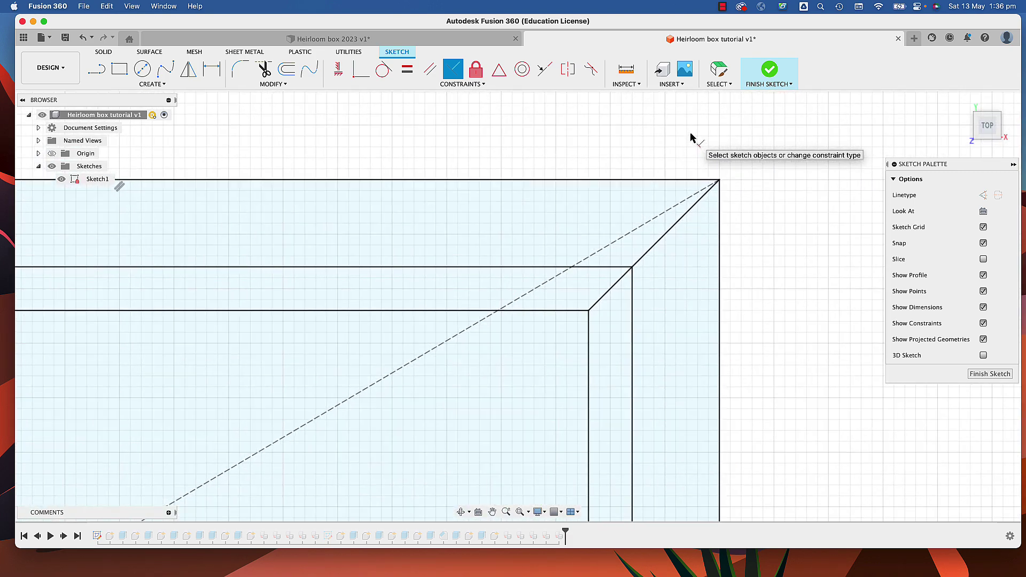
pyautogui.press('l')
pyautogui.click(719, 288)
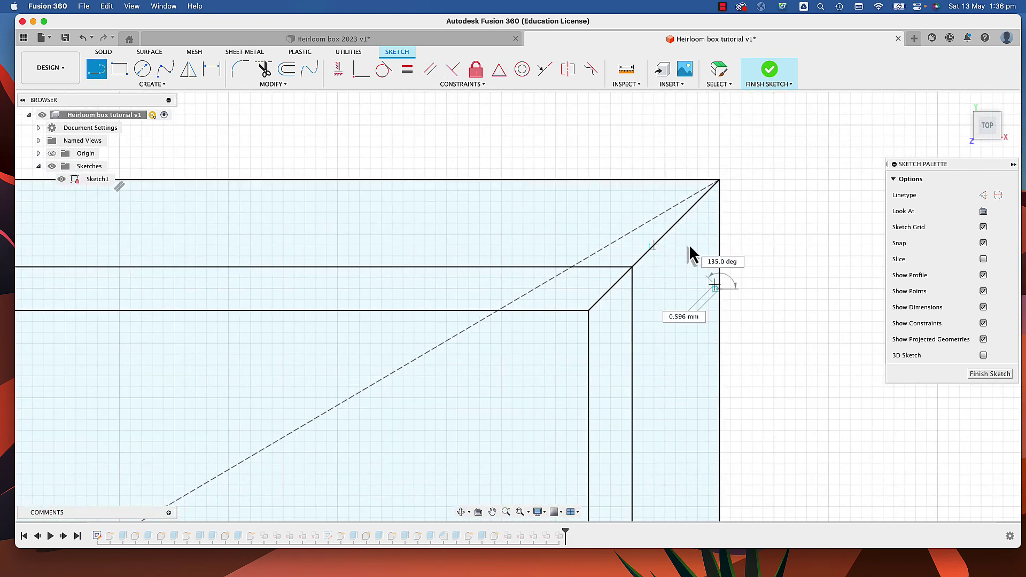
pyautogui.doubleClick(634, 183)
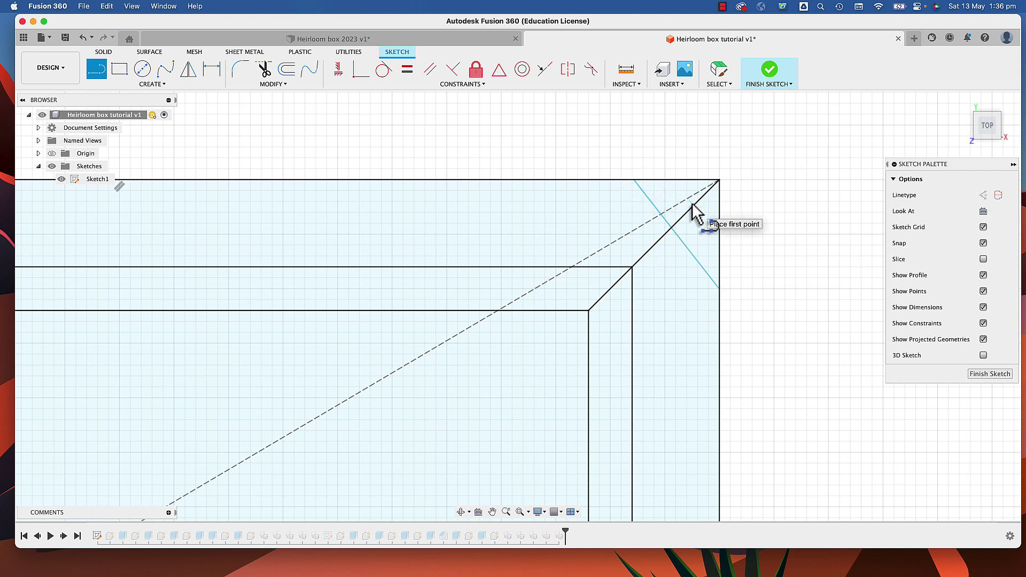
# - Make the upper-right diagonal line coincident with the middle rectangle's corner and perpendicular to the mitre line, and finish the sketch
pyautogui.click(360, 75)
pyautogui.click(663, 235)
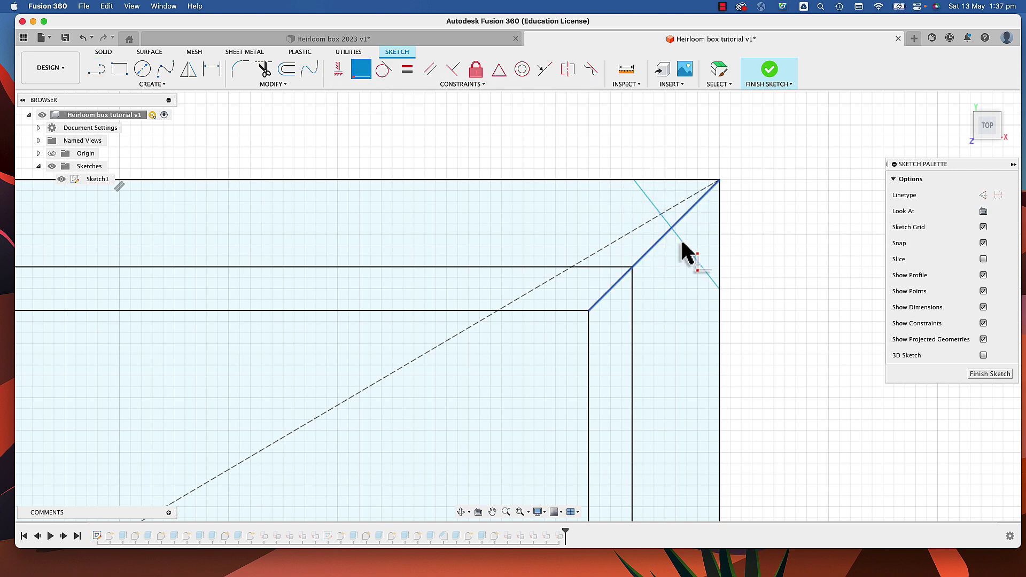
pyautogui.click(683, 245)
pyautogui.click(632, 267)
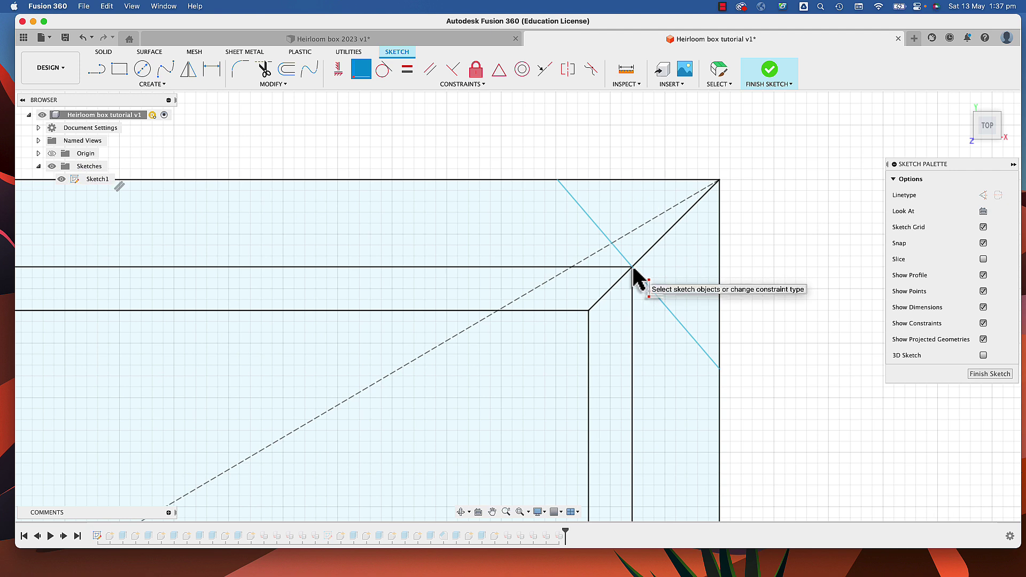
pyautogui.click(454, 72)
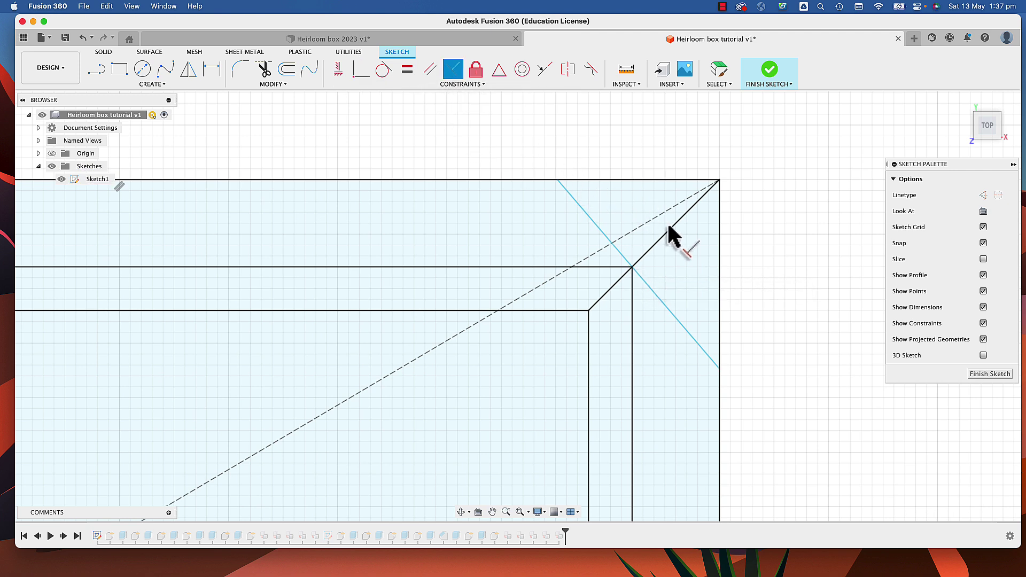
pyautogui.click(589, 218)
pyautogui.click(664, 235)
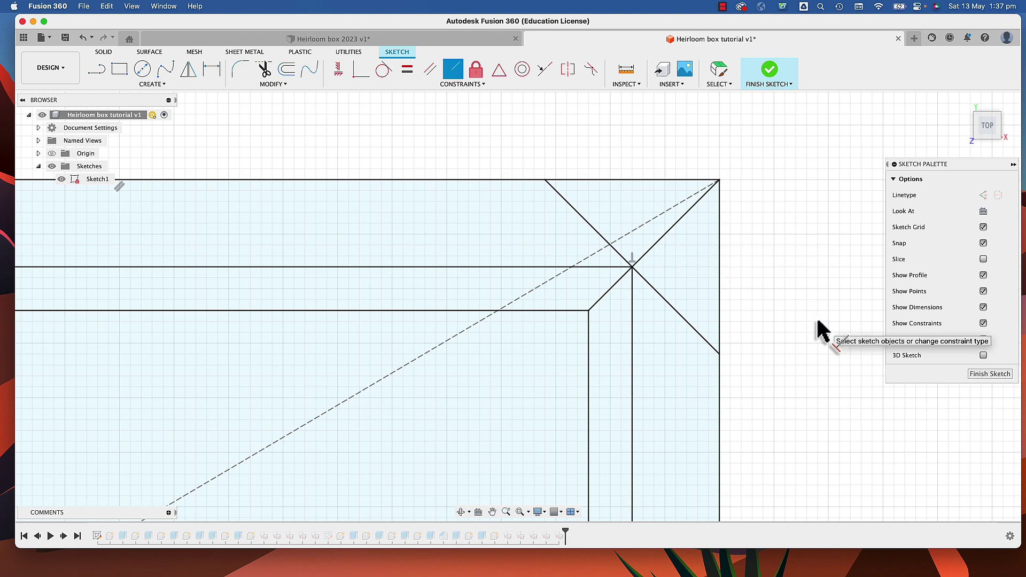
pyautogui.scroll(-6, 818, 321)
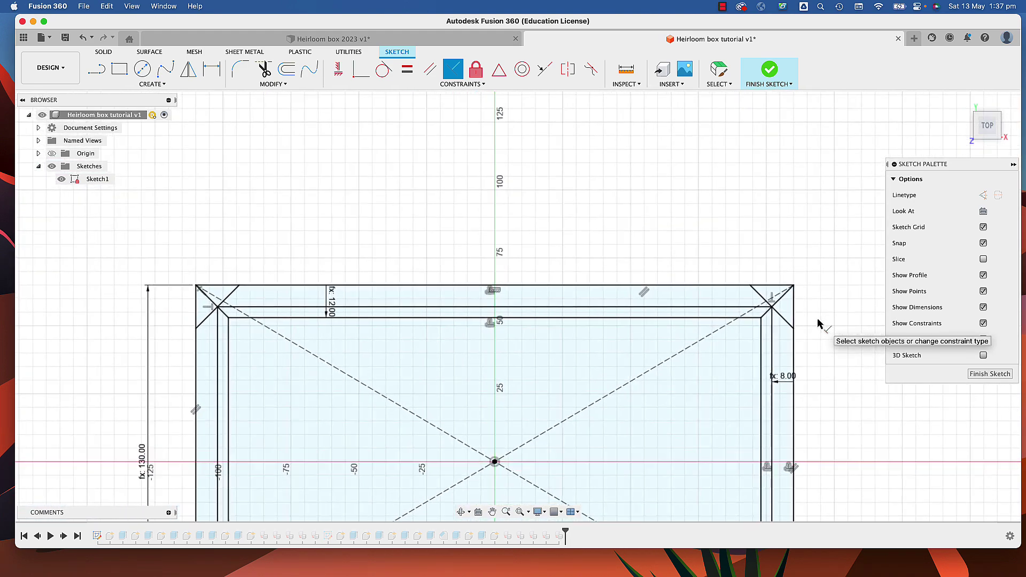
pyautogui.click(770, 71)
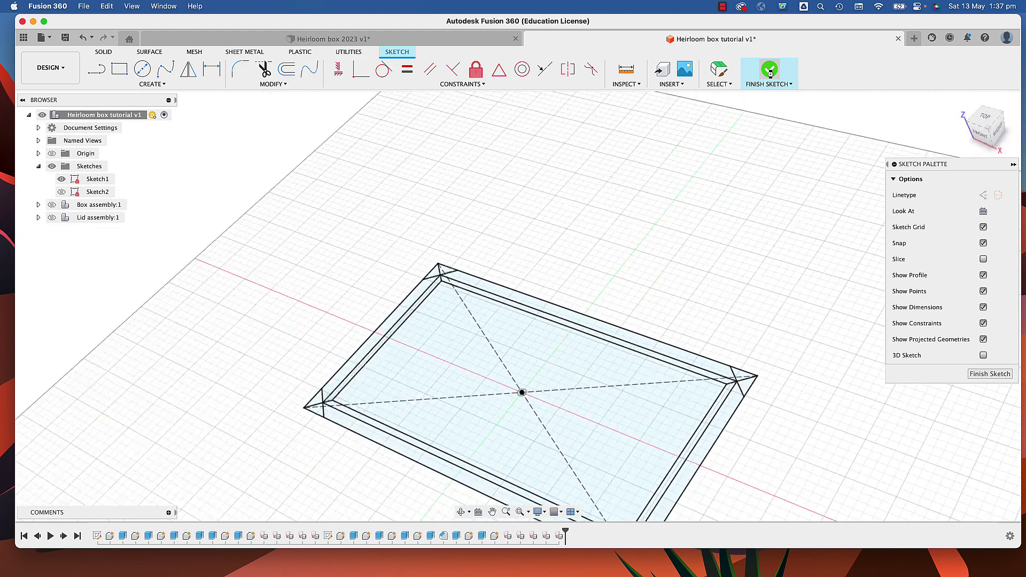
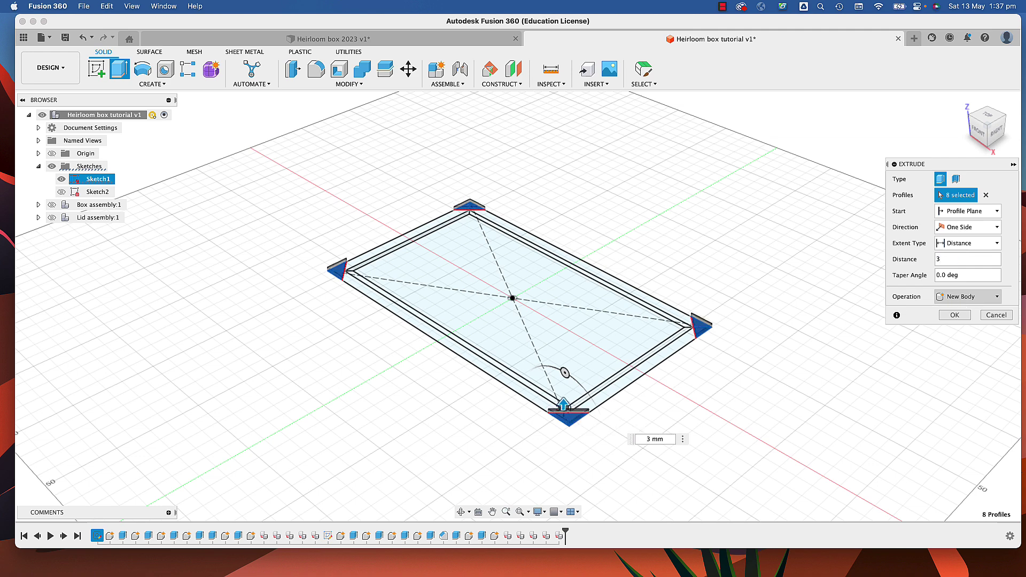
# - Switch the 3 mm extrusion of the eight corner profiles to Cut and show the box assembly as its target
pyautogui.click(995, 298)
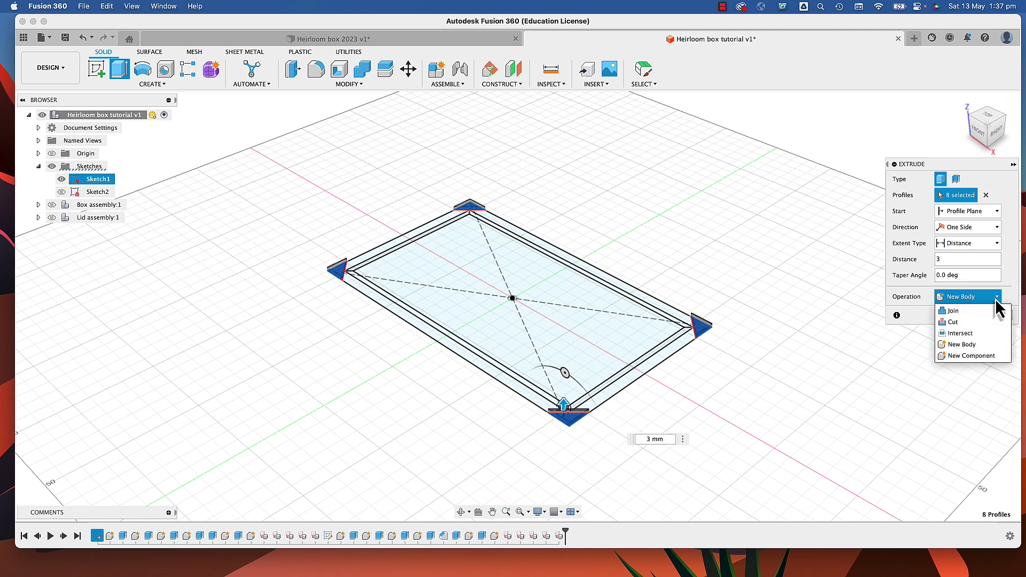
pyautogui.click(953, 322)
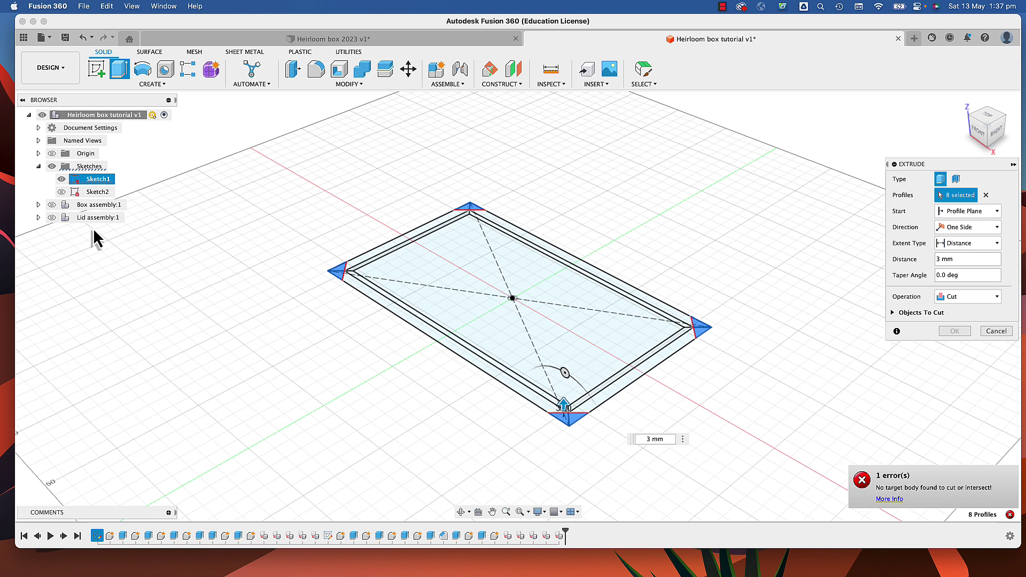
pyautogui.click(52, 205)
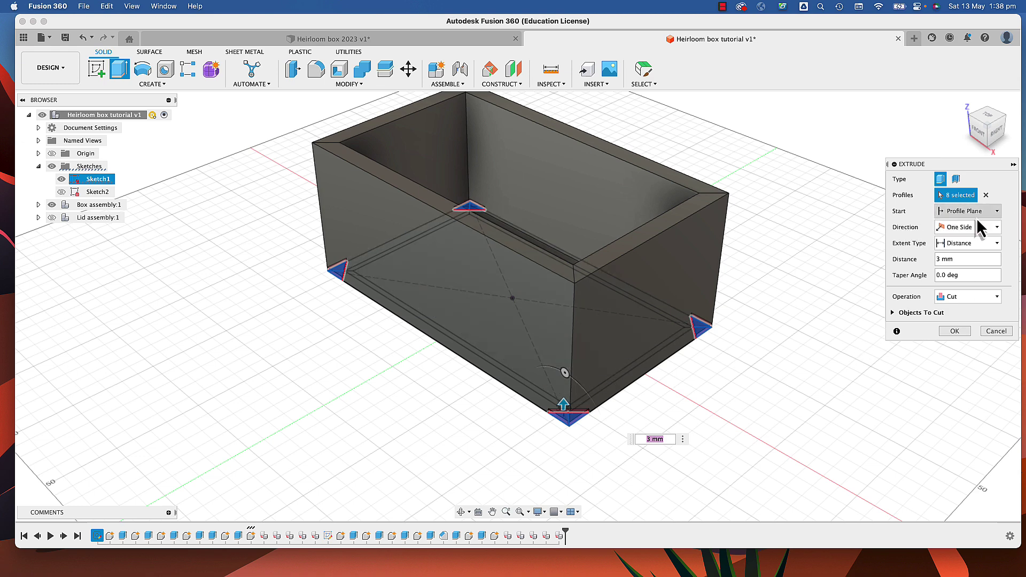
# - Start the corner cut at an offset of Overallheight/5 from the profile plane and apply it
pyautogui.click(997, 211)
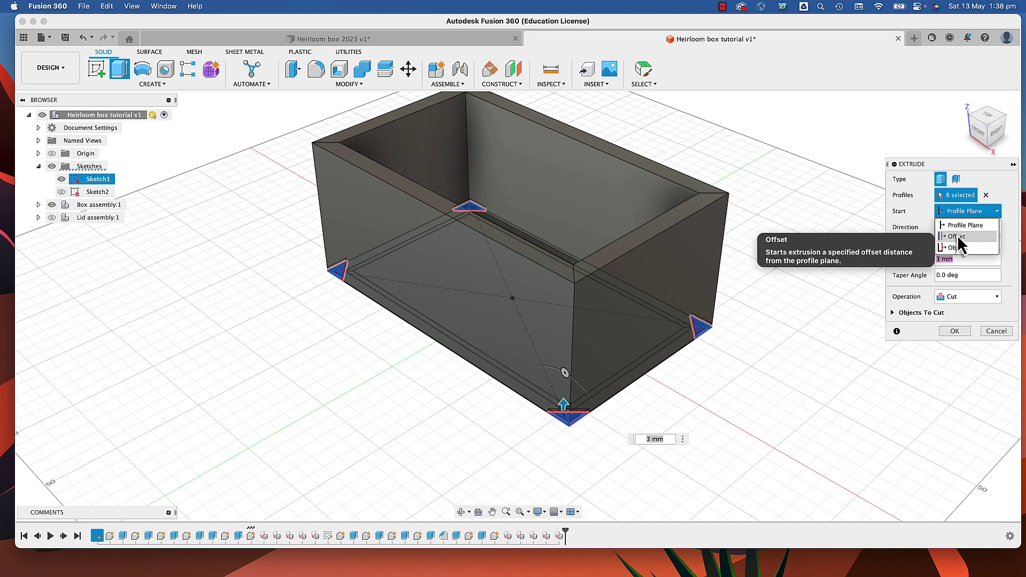
pyautogui.click(957, 235)
pyautogui.moveTo(976, 227); pyautogui.dragTo(935, 227)
pyautogui.write('mat')
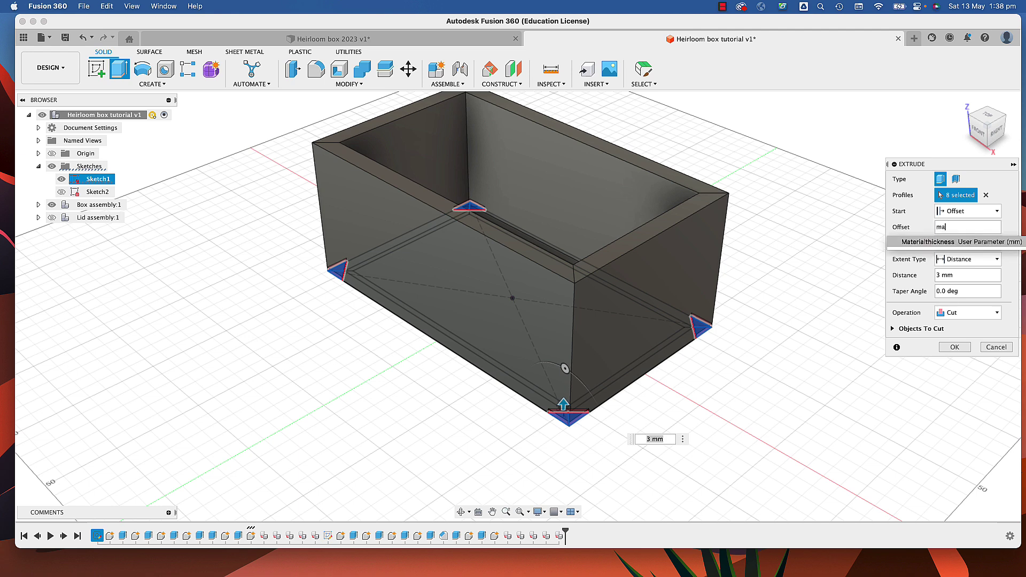
pyautogui.press('BackSpace')
pyautogui.press('BackSpace')
pyautogui.press('BackSpace')
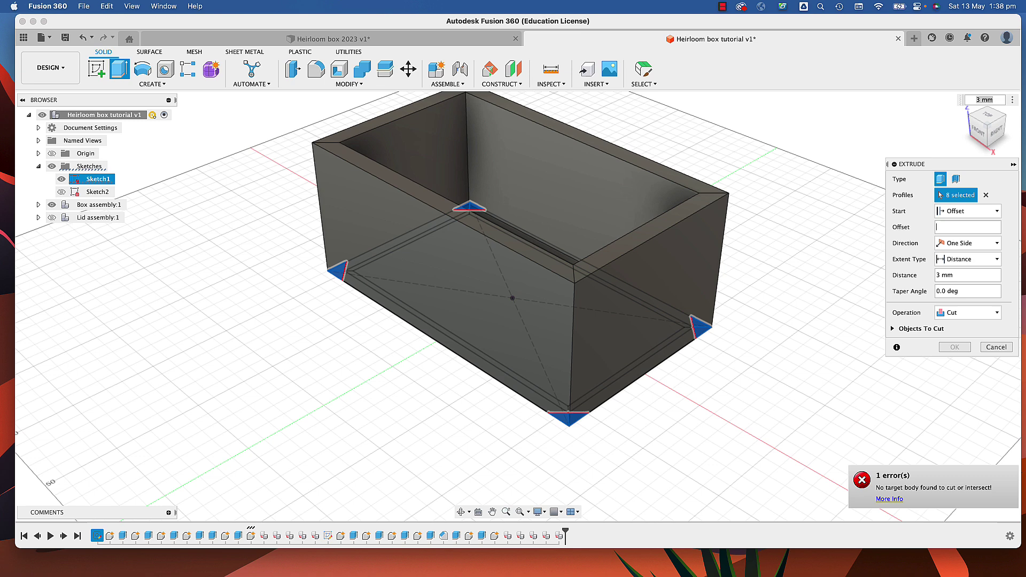
pyautogui.write('ov')
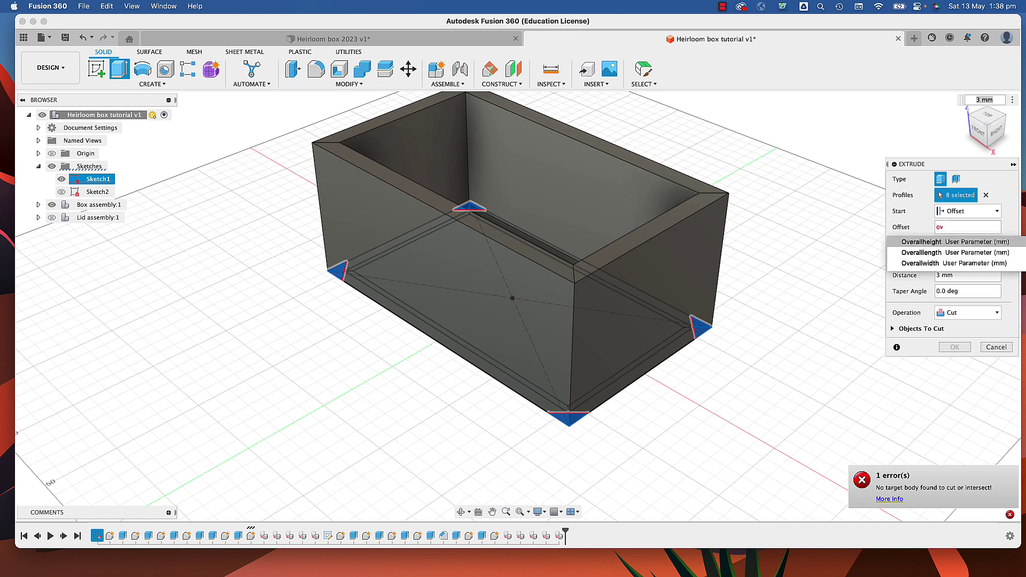
pyautogui.click(928, 243)
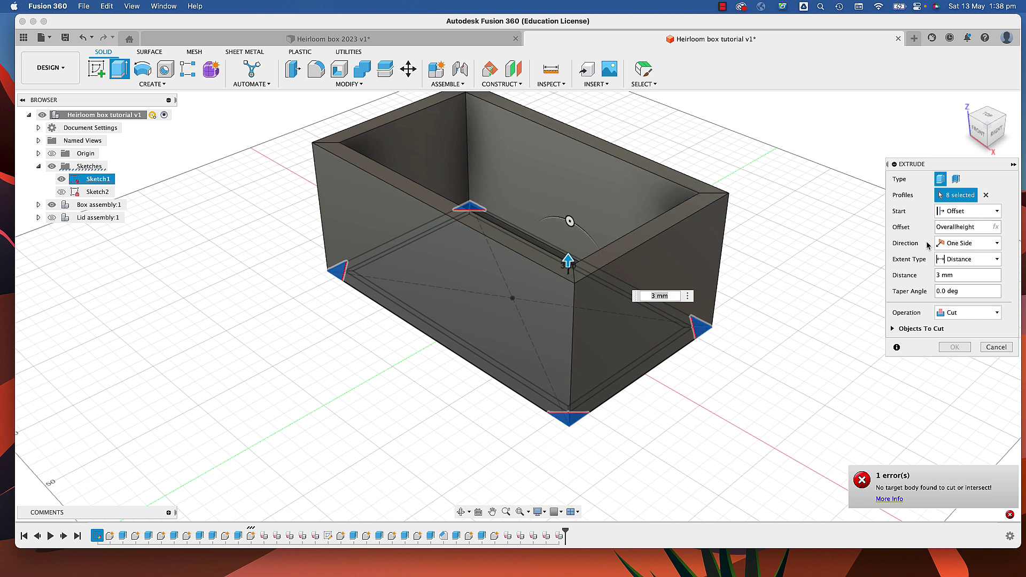
pyautogui.write('/5')
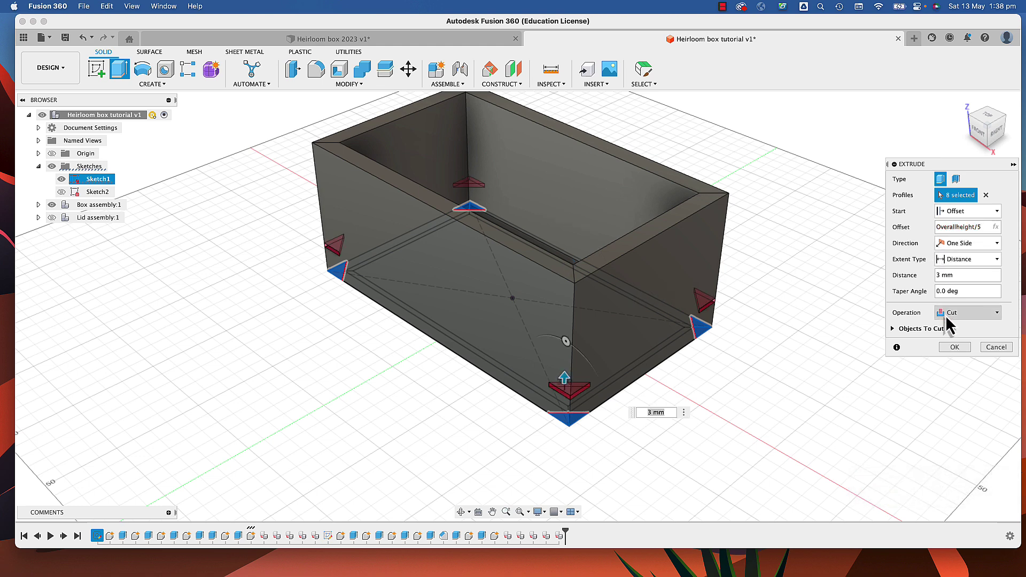
pyautogui.click(954, 348)
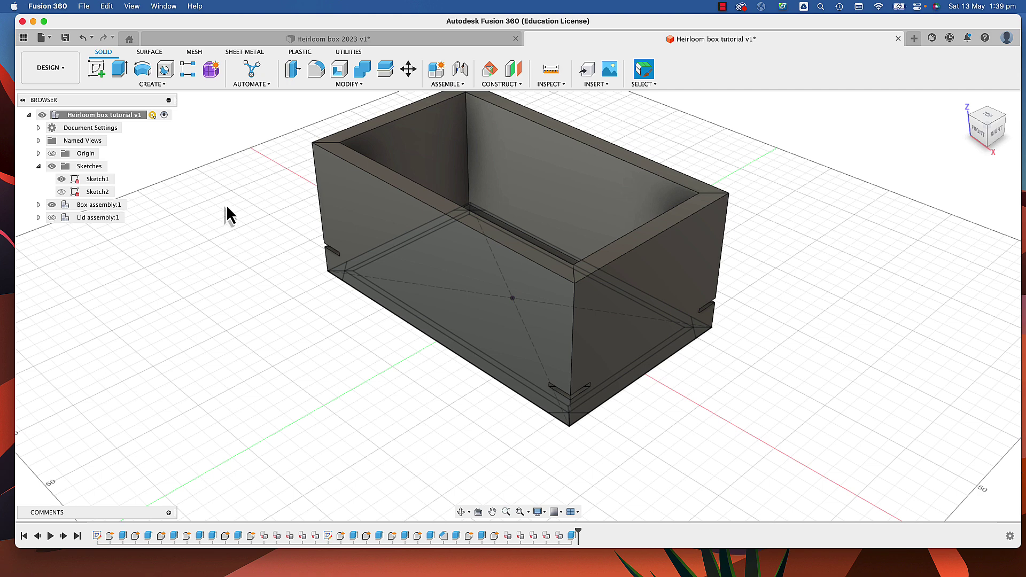
# - Hide the box assembly and select the eight triangular corner profiles of Sketch1 for a new extrusion
pyautogui.click(52, 207)
pyautogui.click(52, 205)
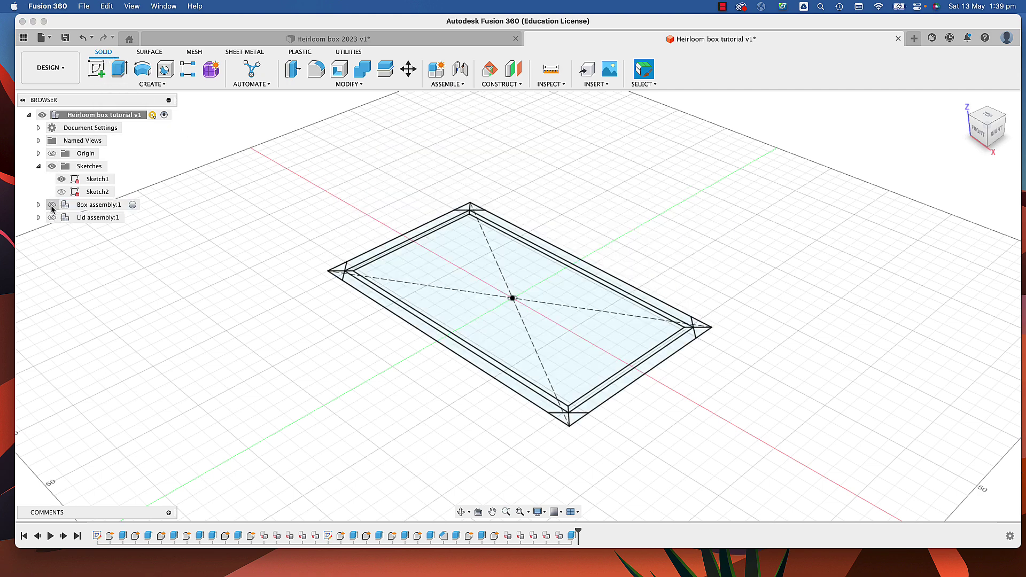
pyautogui.click(119, 69)
pyautogui.click(337, 270)
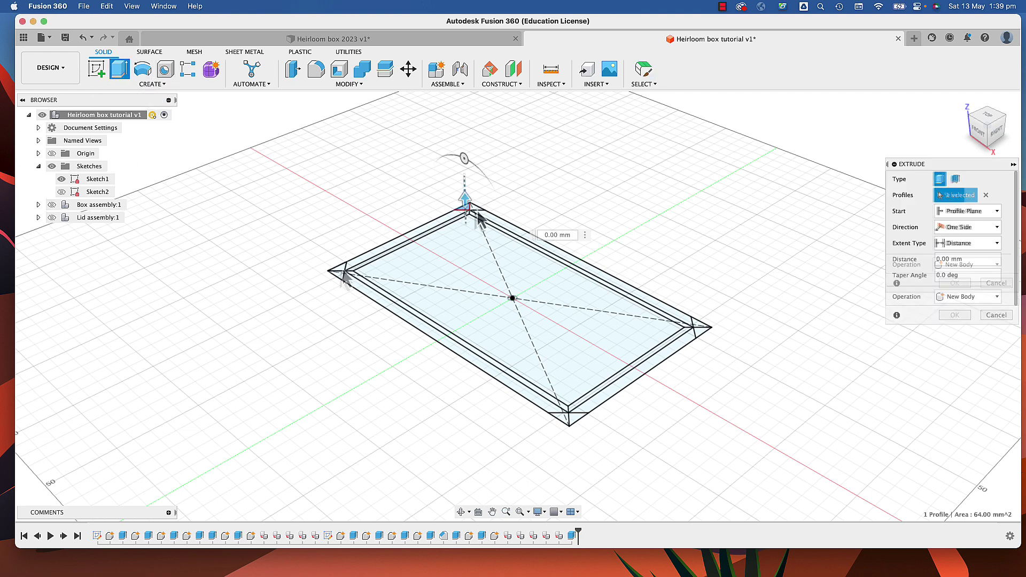
pyautogui.click(340, 274)
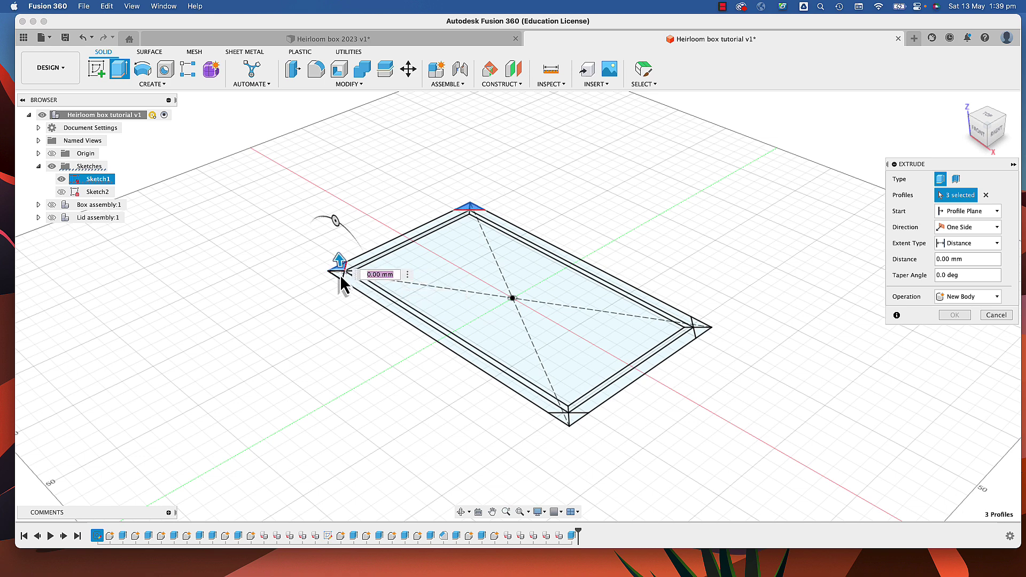
pyautogui.click(702, 333)
pyautogui.click(701, 335)
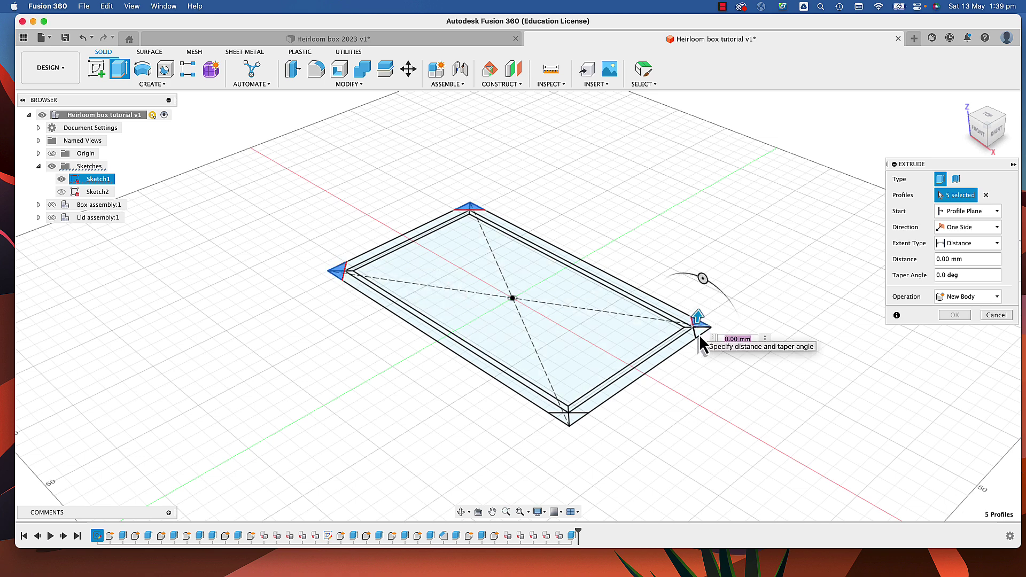
pyautogui.click(577, 421)
pyautogui.click(573, 421)
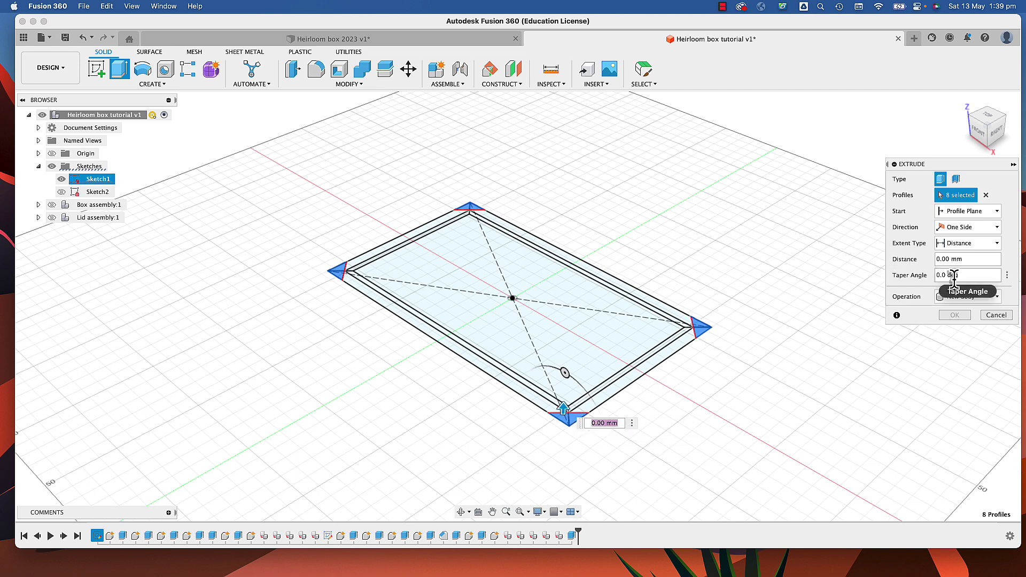
# - Set the new corner extrusion's distance to 3 mm and its operation to Cut
pyautogui.click(966, 259)
pyautogui.write('3')
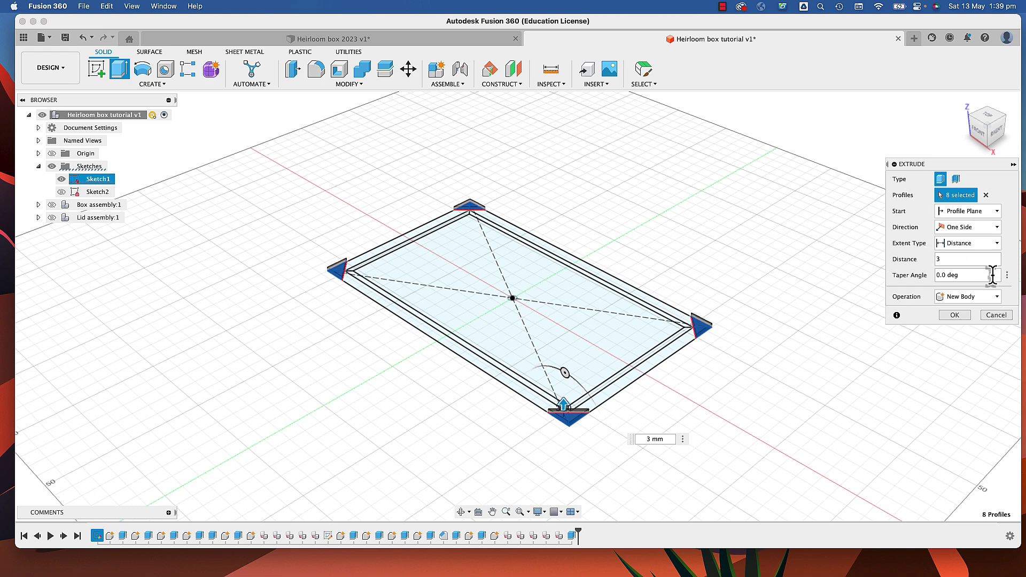
pyautogui.click(995, 297)
pyautogui.click(951, 326)
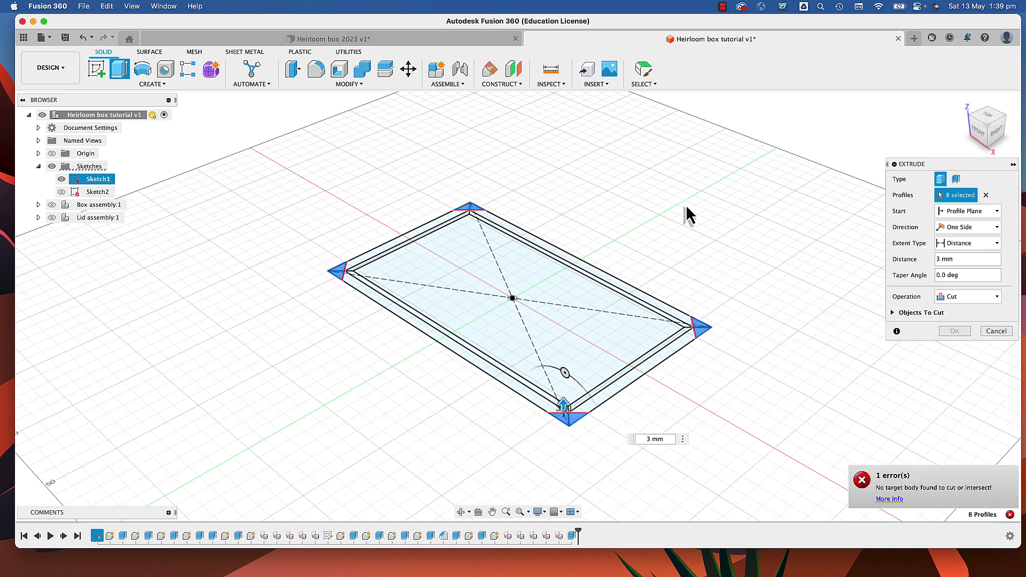
# - Start the 3 mm corner cut at an offset of Overallheight*4/5 from the profile plane
pyautogui.click(995, 213)
pyautogui.click(959, 234)
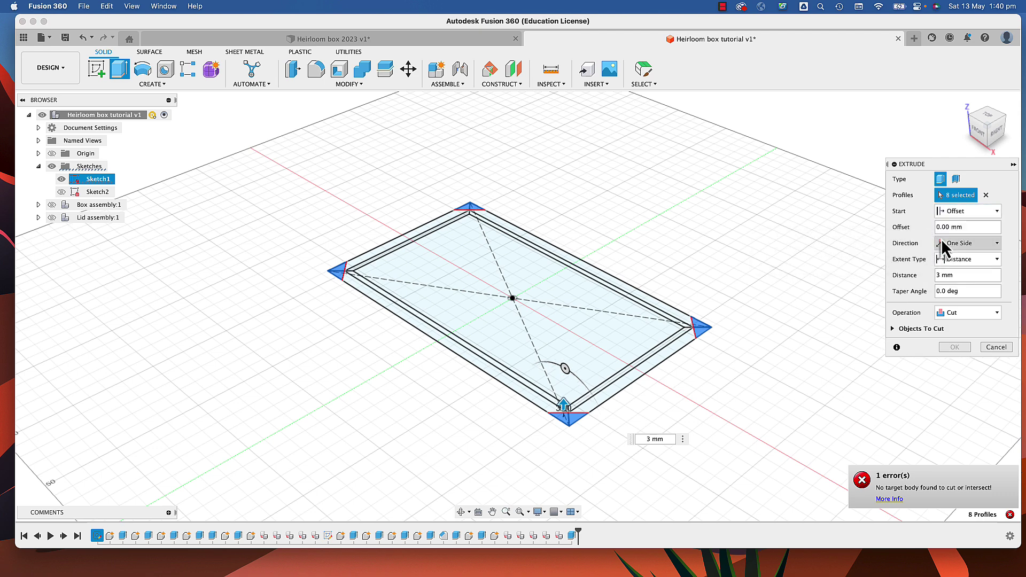
pyautogui.moveTo(964, 226); pyautogui.dragTo(936, 226)
pyautogui.write('o')
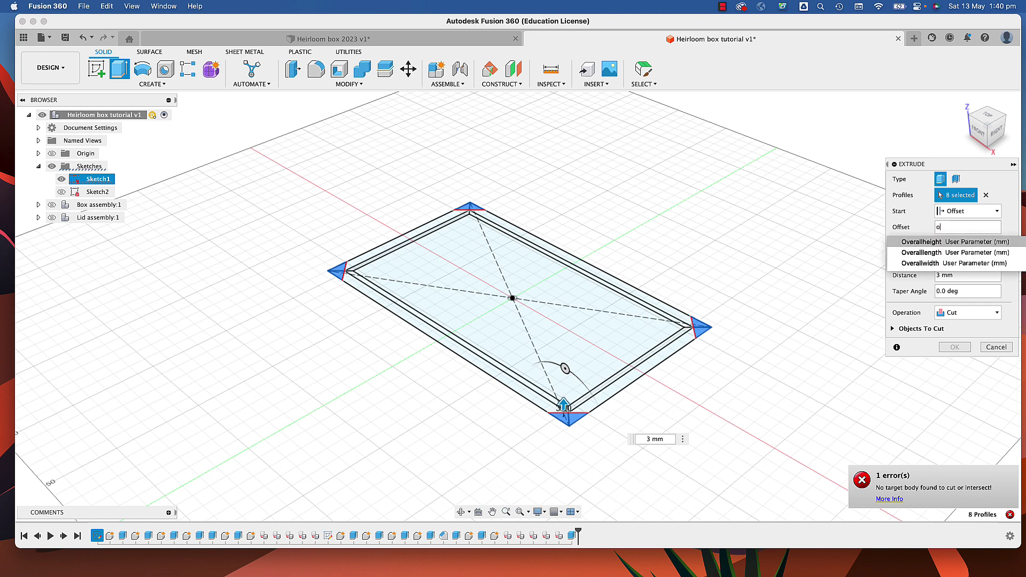
pyautogui.write('v')
pyautogui.click(927, 244)
pyautogui.press('Return')
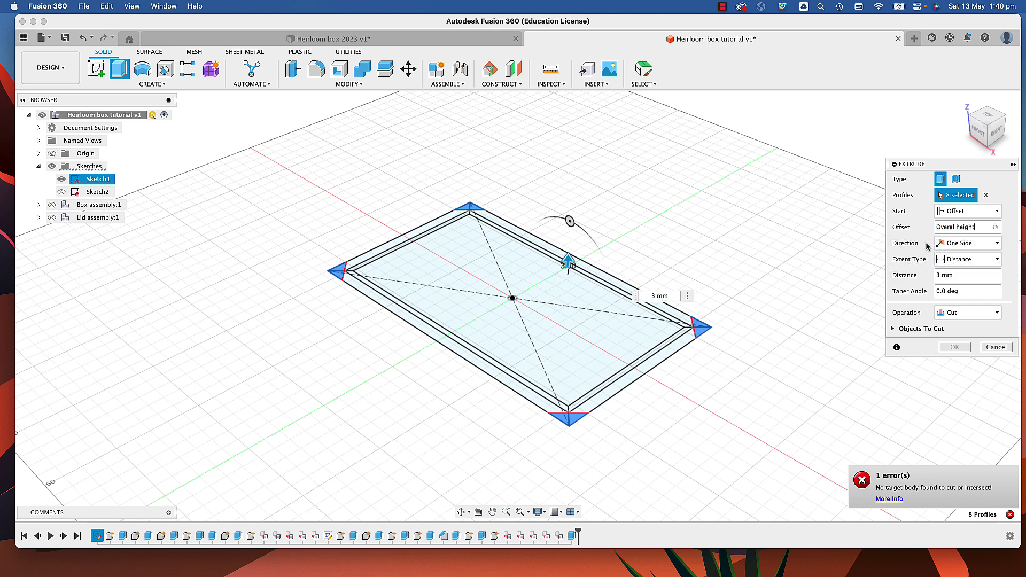
pyautogui.write('*4/5')
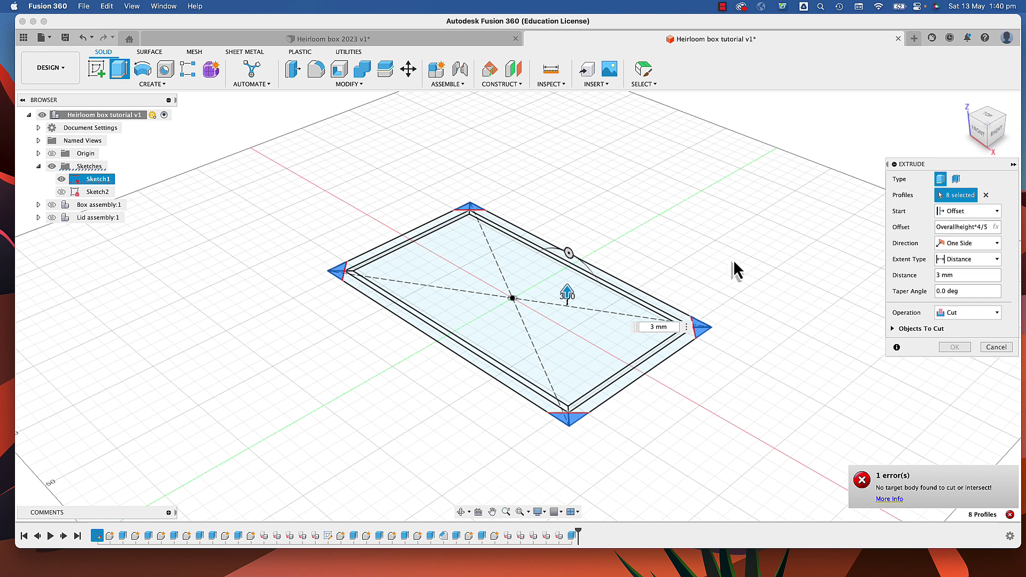
# - Show the box assembly as the cut's target and apply the upper corner cut
pyautogui.click(53, 204)
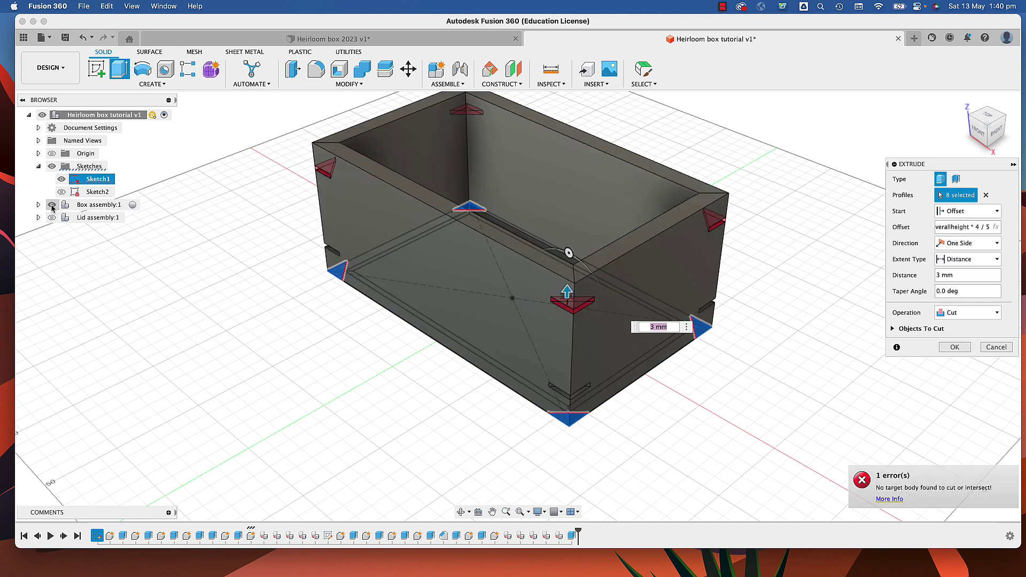
pyautogui.click(676, 327)
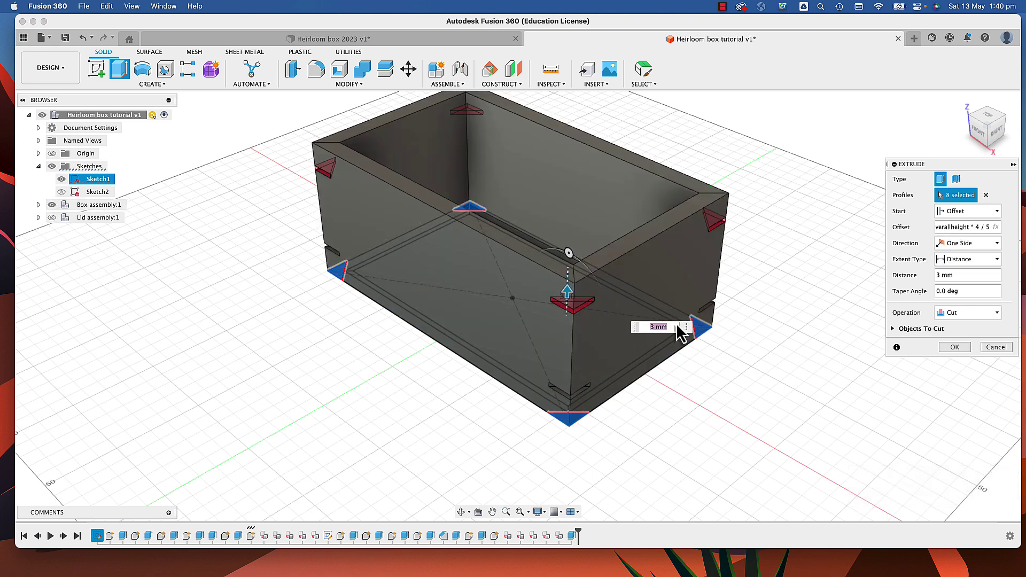
pyautogui.click(954, 348)
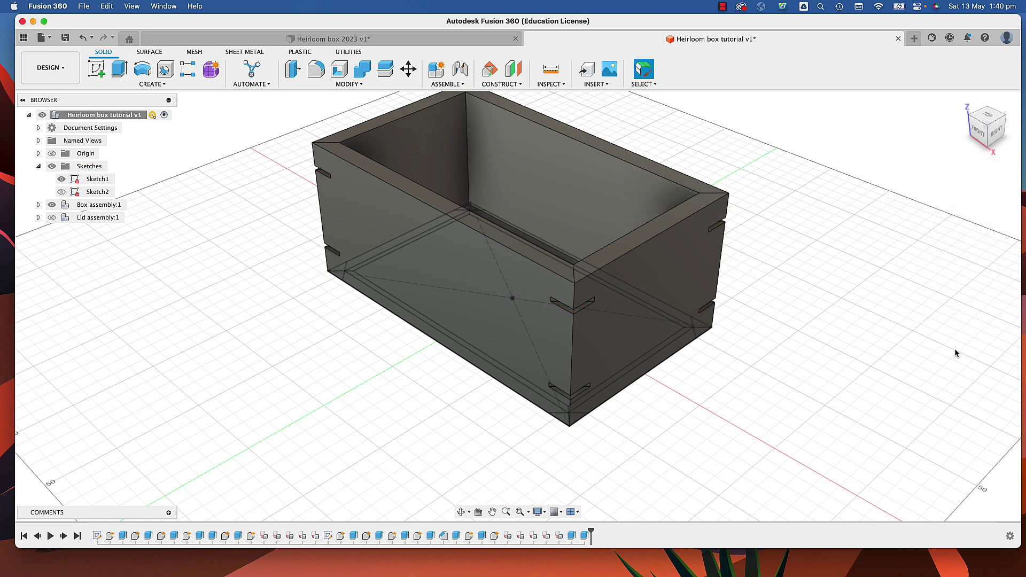
# - Hide Sketch1 and examine the upper and lower slots cut across the box corners
pyautogui.click(61, 191)
pyautogui.click(61, 191)
pyautogui.click(61, 178)
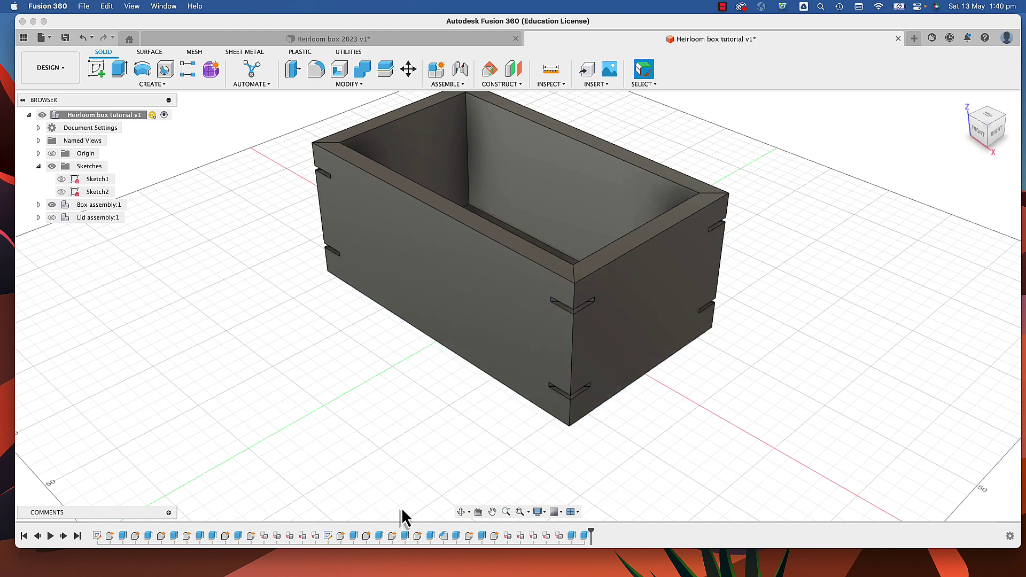
pyautogui.click(462, 513)
pyautogui.moveTo(380, 470); pyautogui.dragTo(355, 435)
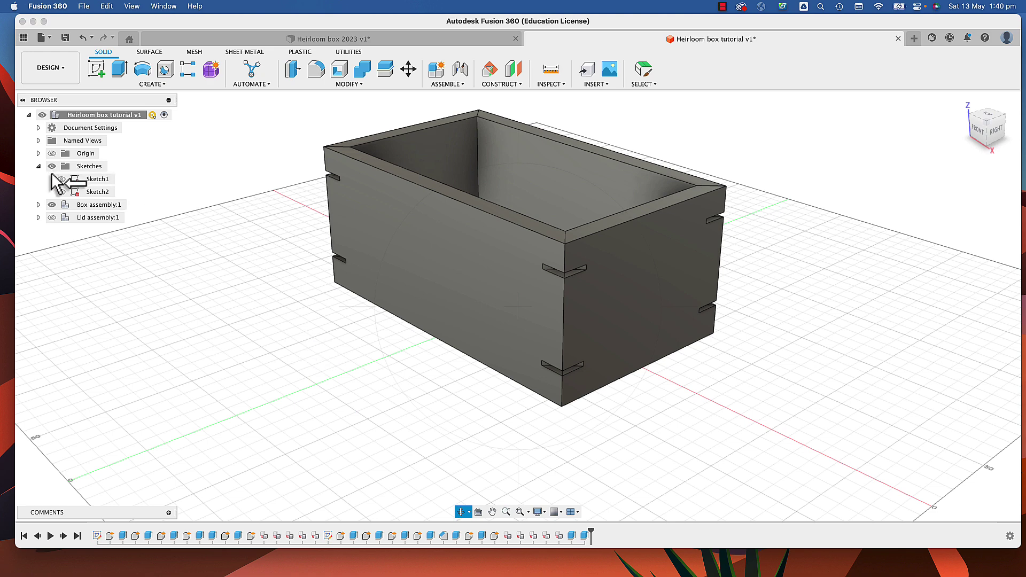
# - Show Sketch1 and hide the box assembly to expose the corner profiles
pyautogui.click(62, 179)
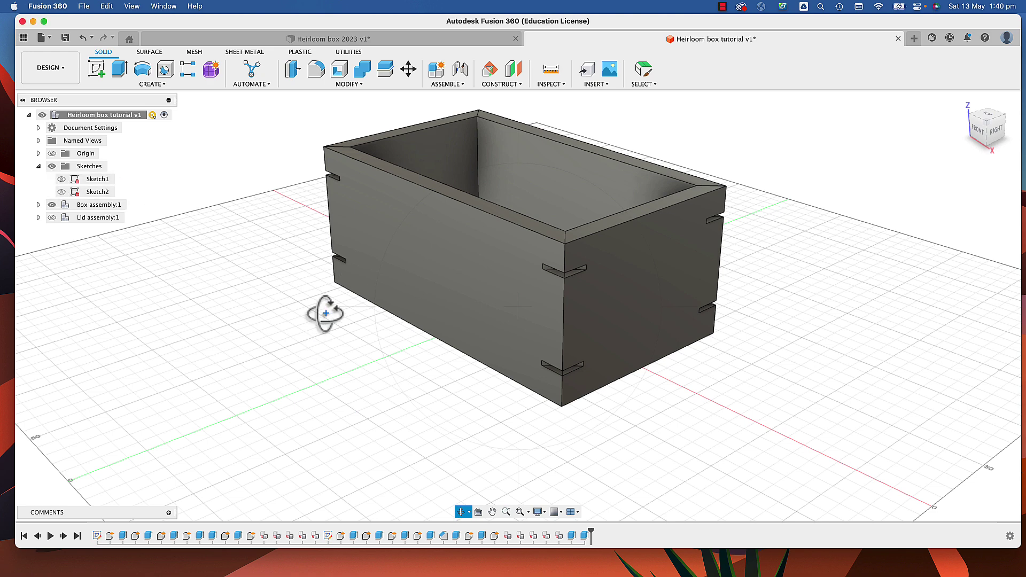
pyautogui.press('Escape')
pyautogui.click(62, 179)
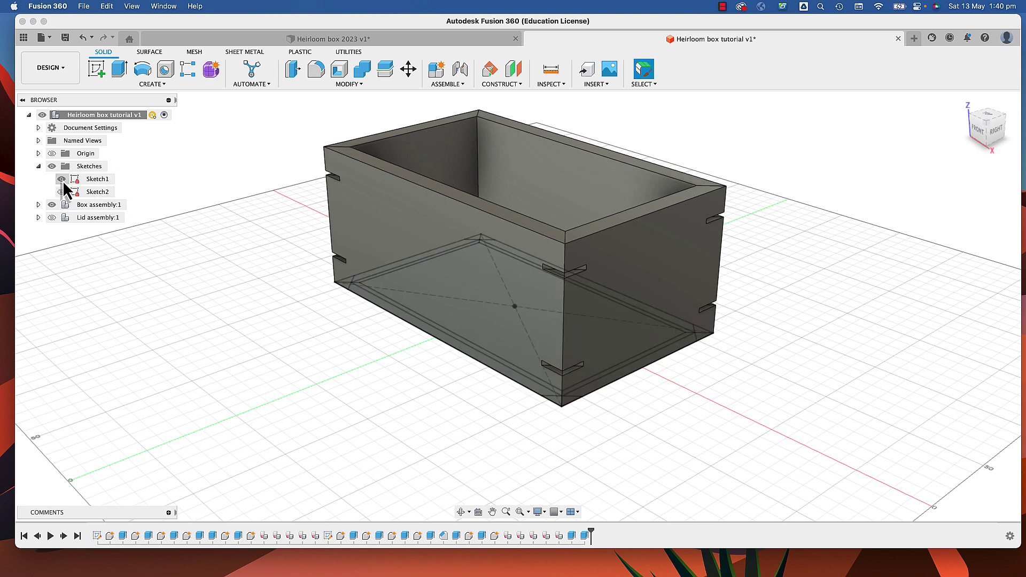
pyautogui.click(52, 205)
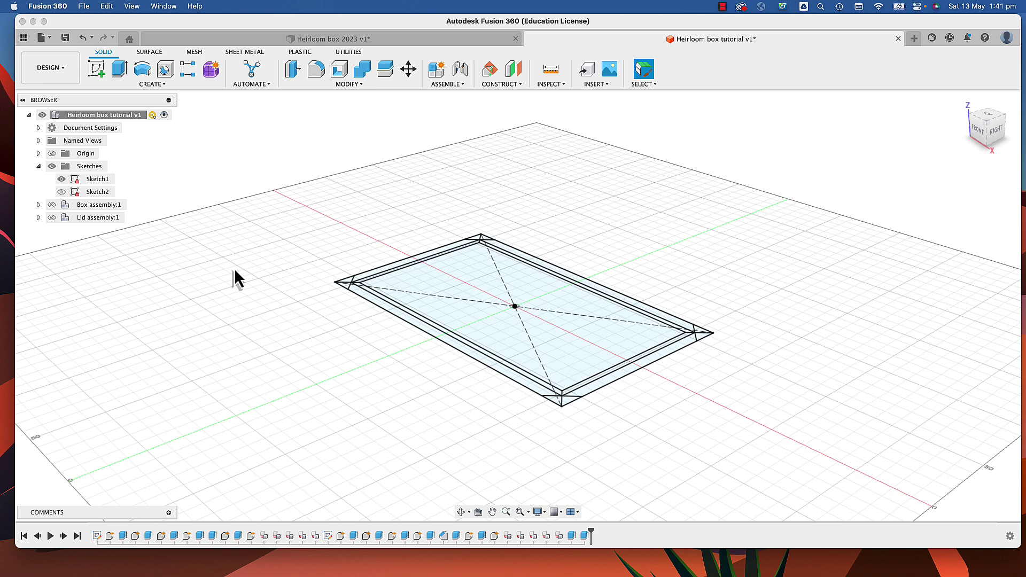
# - Extrude the eight triangular corner profiles of Sketch1 by a distance of 3 mm
pyautogui.click(120, 72)
pyautogui.click(347, 293)
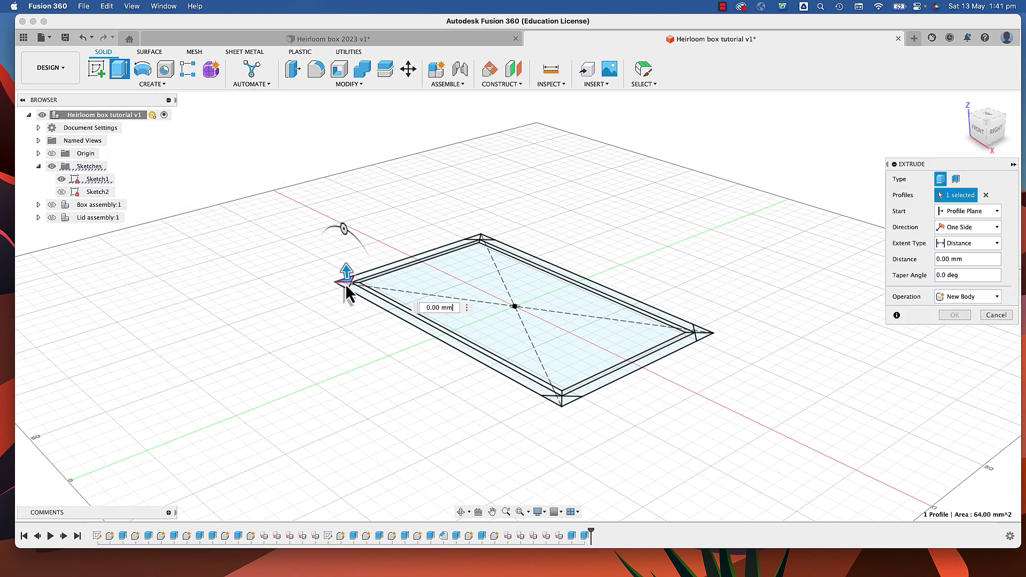
pyautogui.click(475, 242)
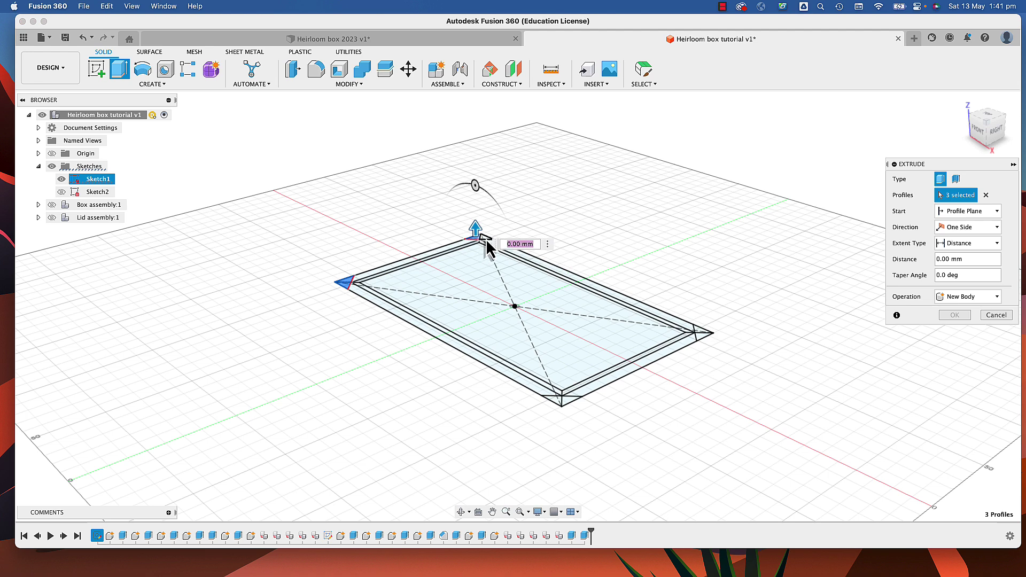
pyautogui.click(699, 334)
pyautogui.click(701, 335)
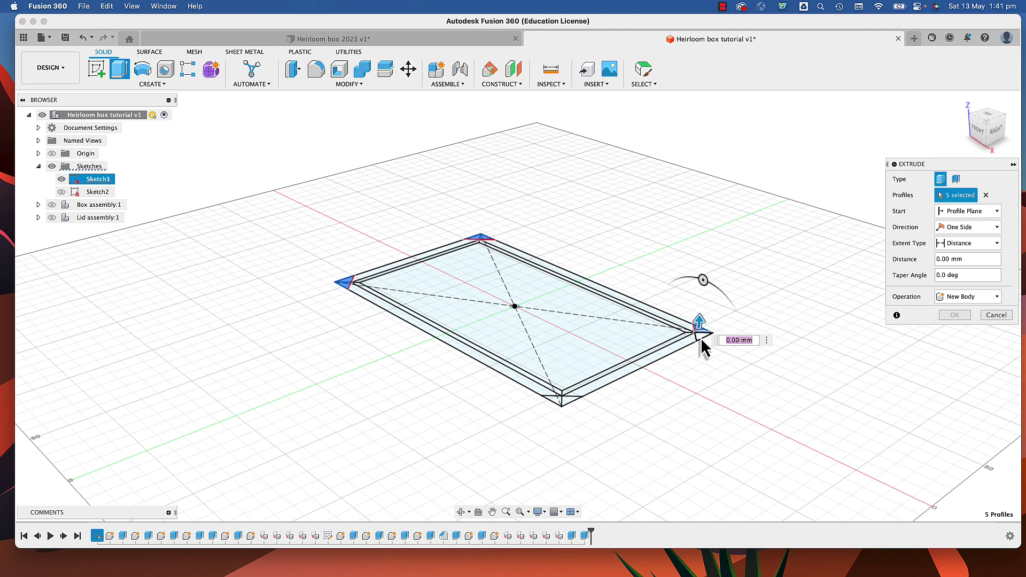
pyautogui.click(568, 402)
pyautogui.click(570, 406)
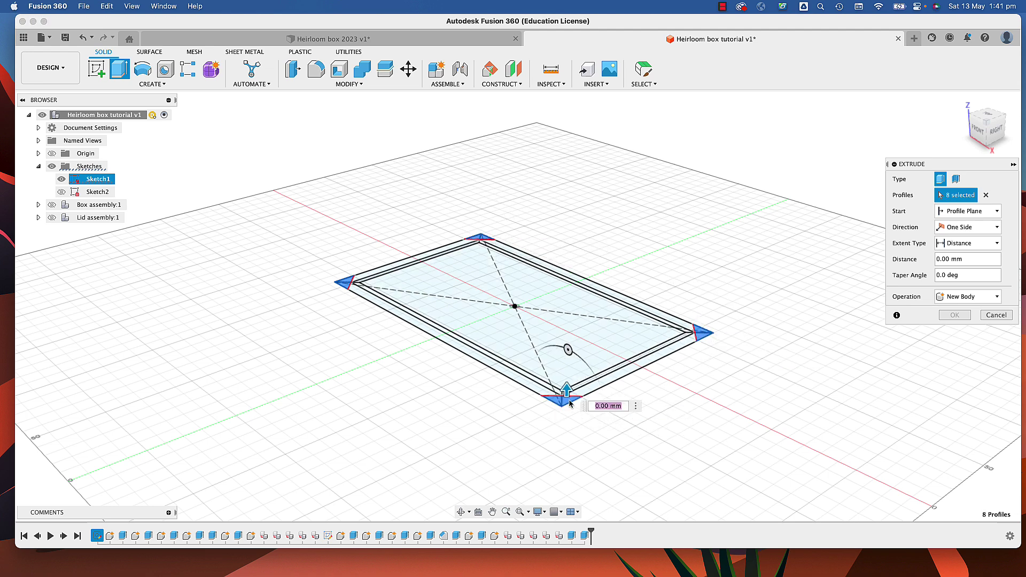
pyautogui.moveTo(962, 259); pyautogui.dragTo(935, 272)
pyautogui.write('3')
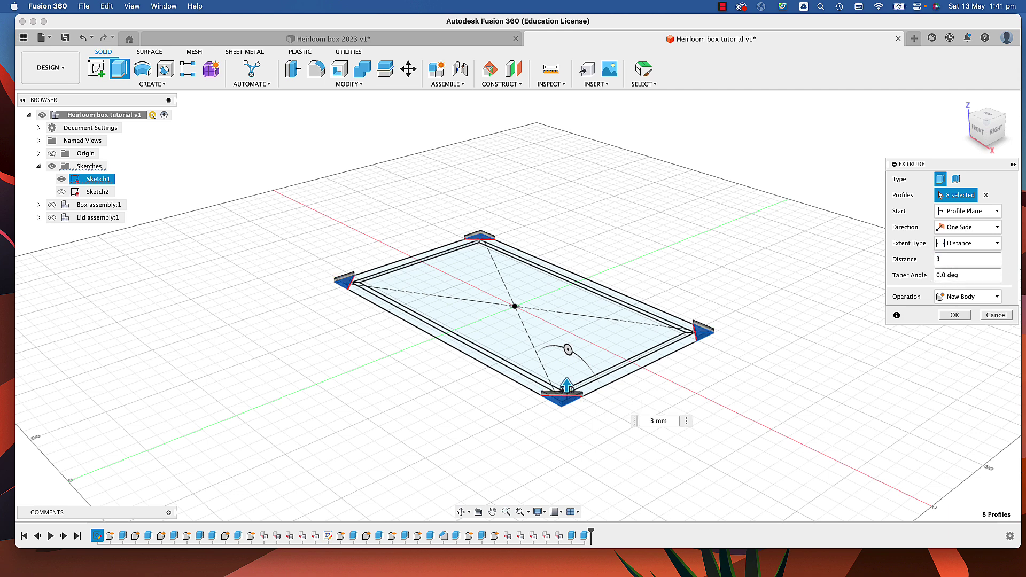
# - Start the spline extrusion at an offset of Overallheight/5 and create it as a new component
pyautogui.click(956, 214)
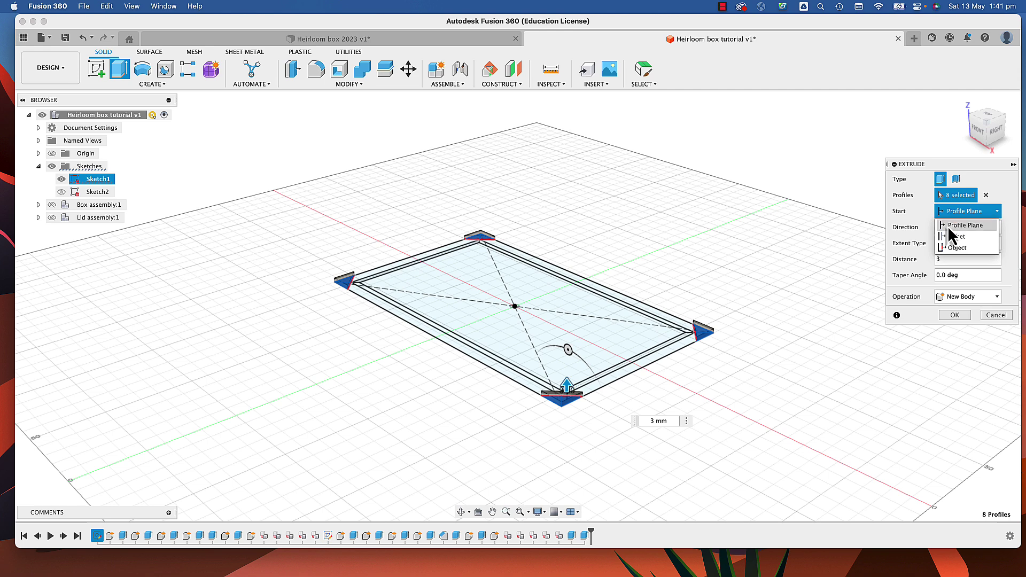
pyautogui.click(946, 236)
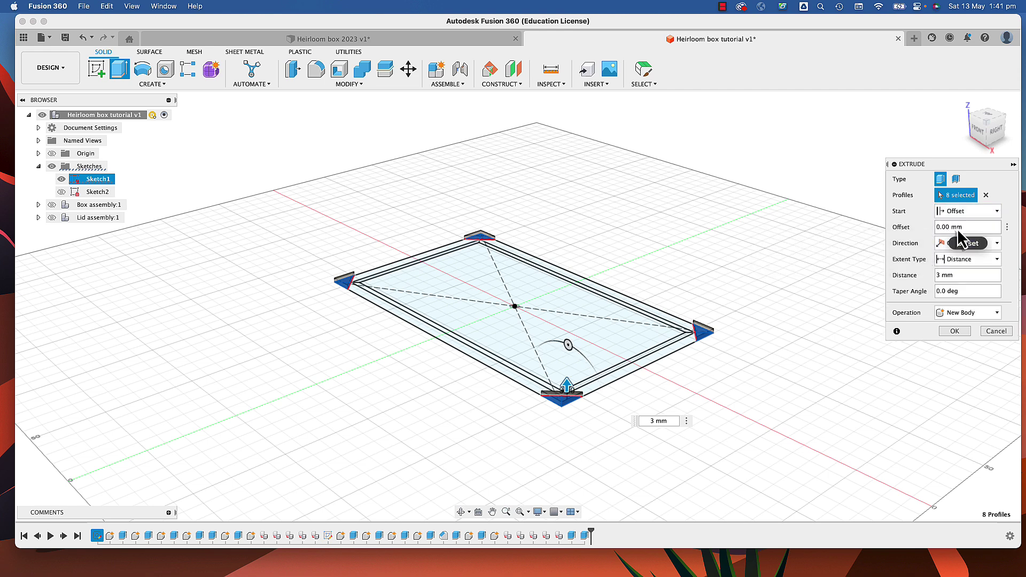
pyautogui.moveTo(968, 227); pyautogui.dragTo(934, 235)
pyautogui.write('over')
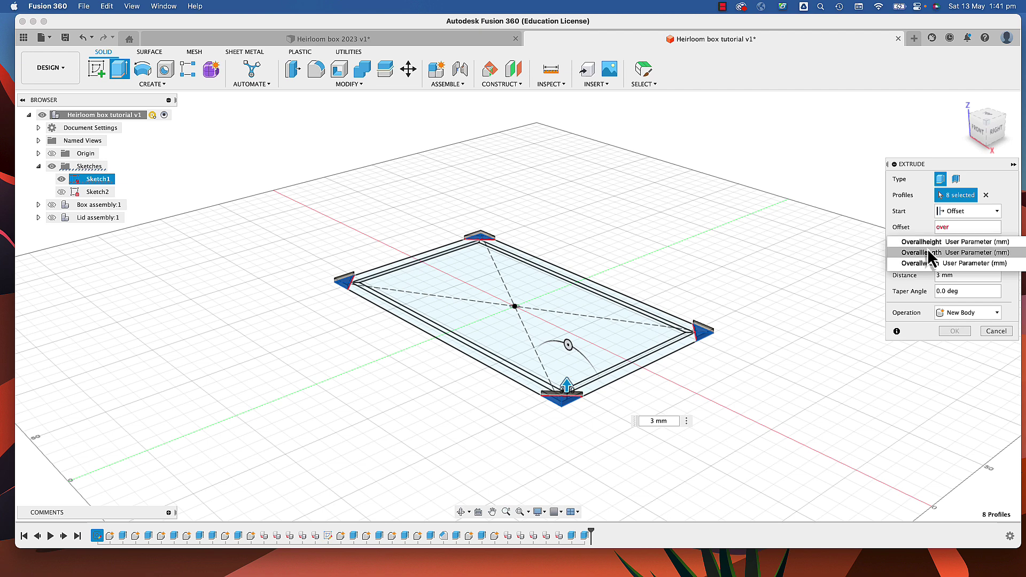
pyautogui.click(921, 245)
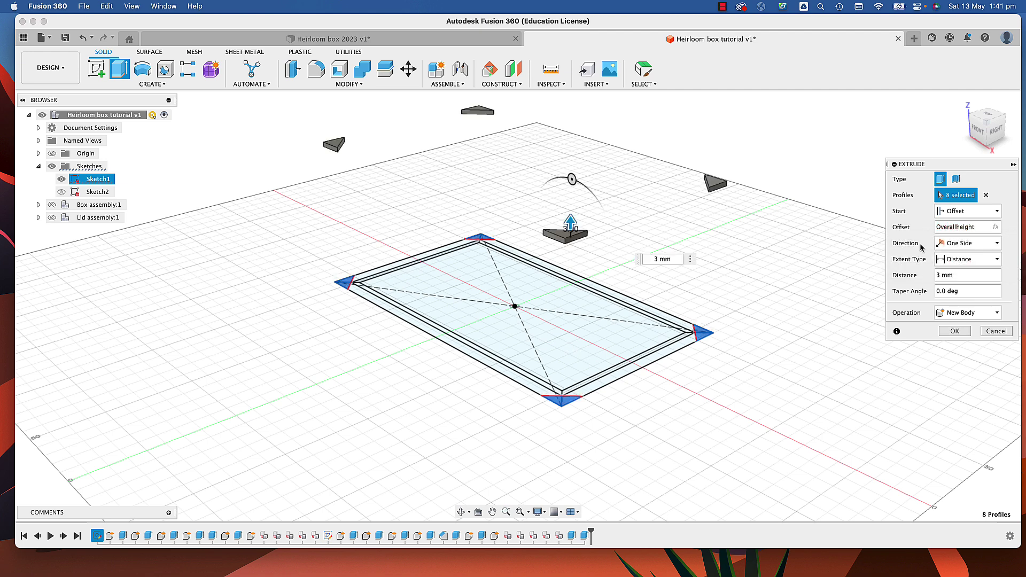
pyautogui.write('/5')
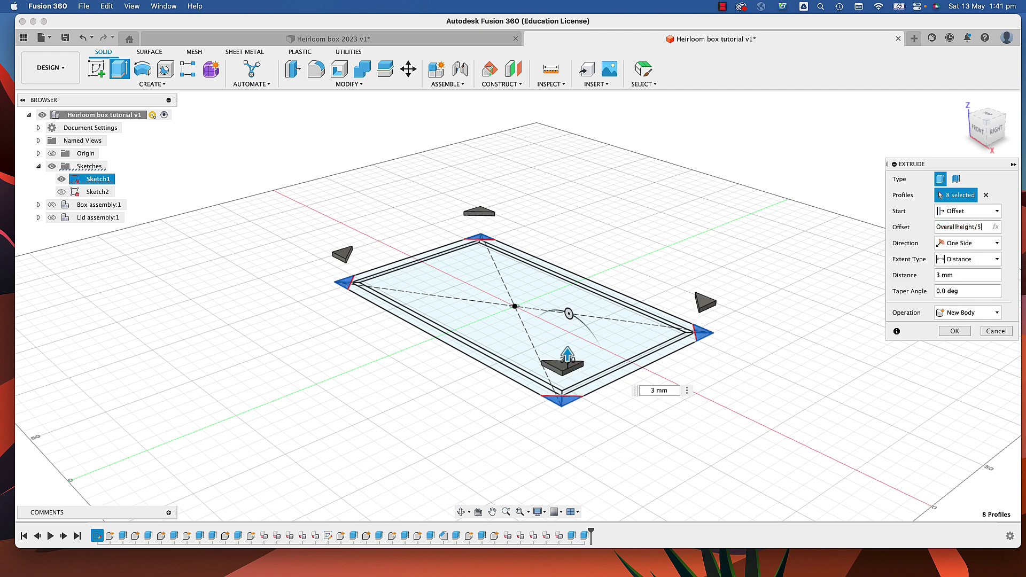
pyautogui.click(995, 313)
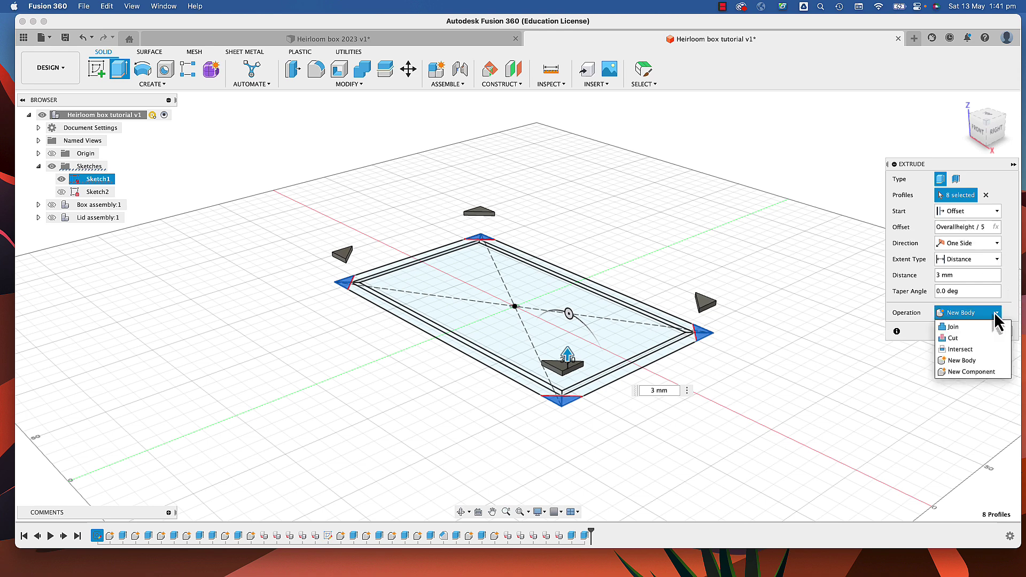
pyautogui.click(969, 371)
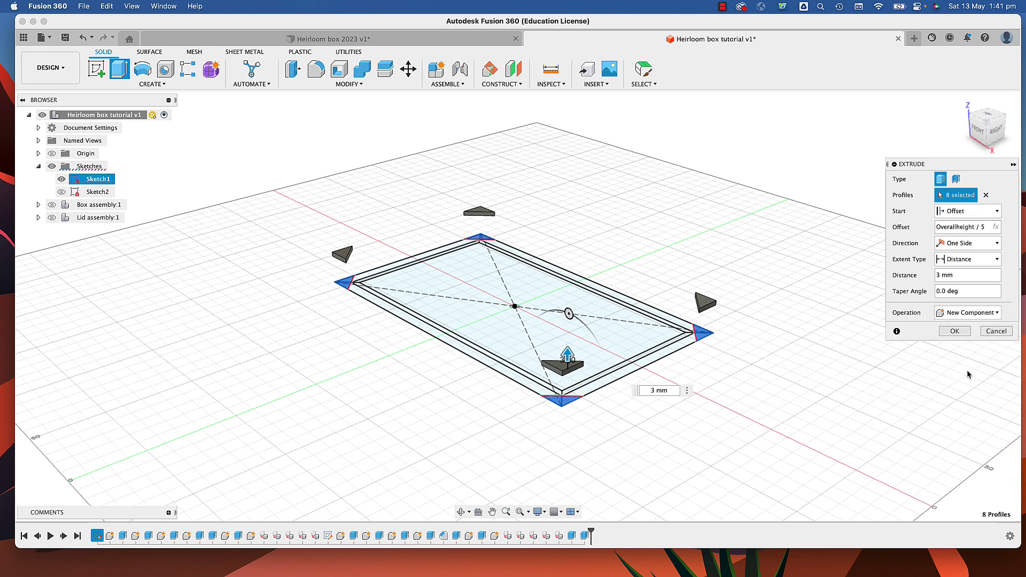
pyautogui.click(953, 333)
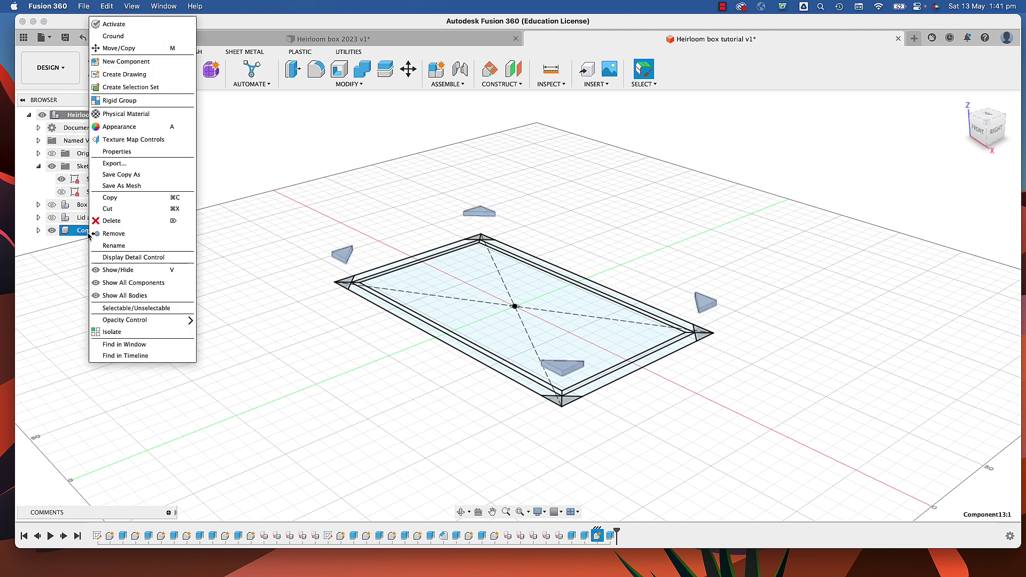
# - Rename the new lower spline component as "Bottom spline"
pyautogui.click(105, 248)
pyautogui.write('Bottom spline')
pyautogui.press('Return')
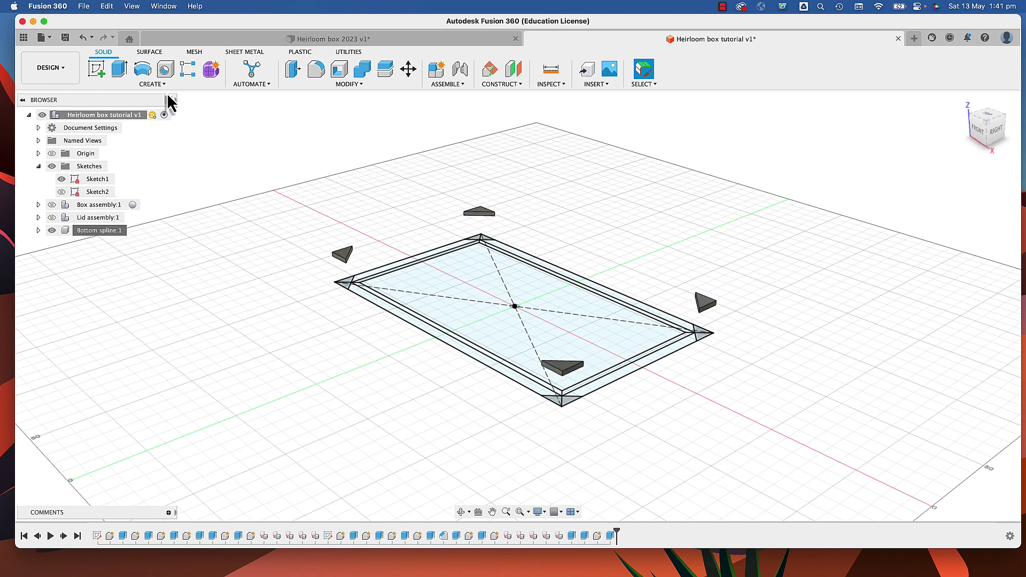
# - Select the triangular corner profiles of Sketch1 again for a second spline extrusion
pyautogui.click(124, 77)
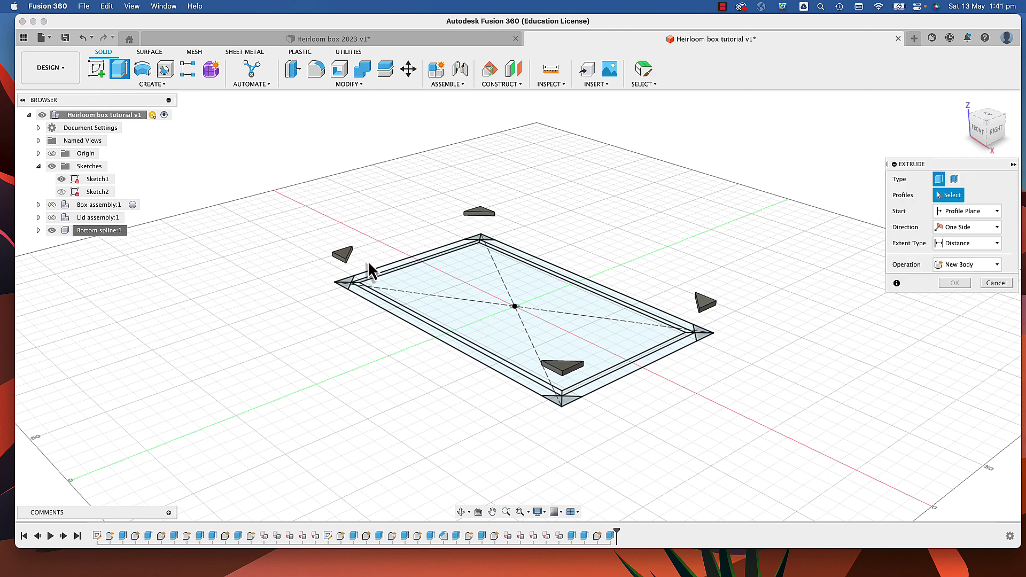
pyautogui.click(345, 281)
pyautogui.click(561, 401)
pyautogui.click(699, 332)
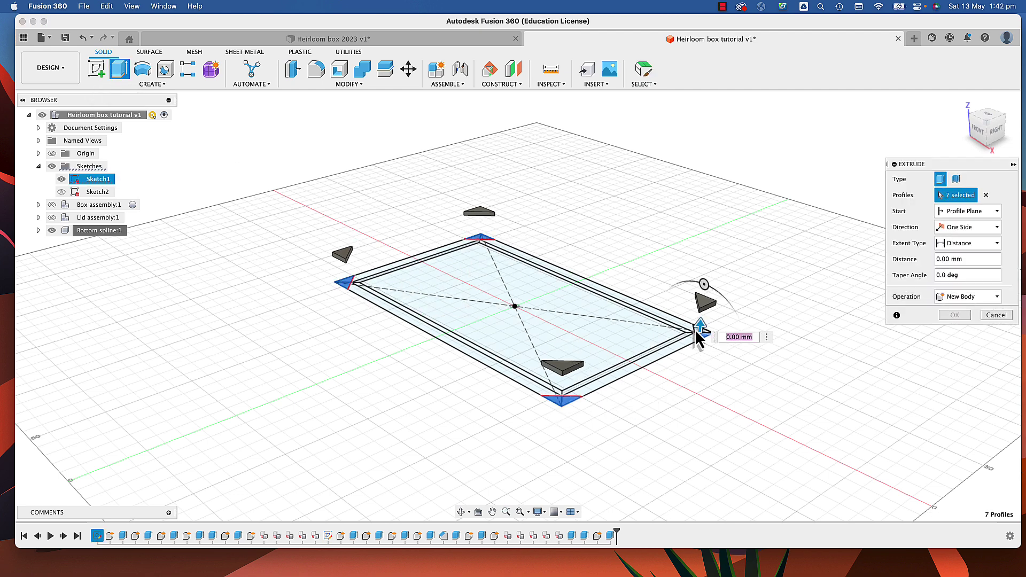
# - Create the second 3 mm spline extrusion as a new component, starting at an offset of Overallheight*4/5
pyautogui.click(967, 211)
pyautogui.click(964, 231)
pyautogui.write('over')
pyautogui.click(930, 242)
pyautogui.write('* 4 / 5')
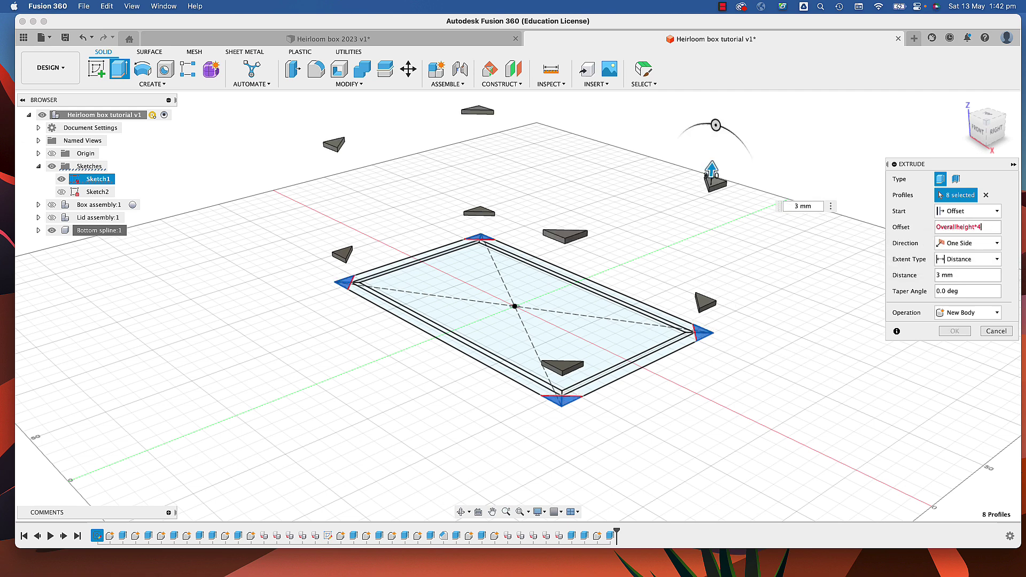
pyautogui.click(981, 314)
pyautogui.click(971, 372)
pyautogui.click(959, 331)
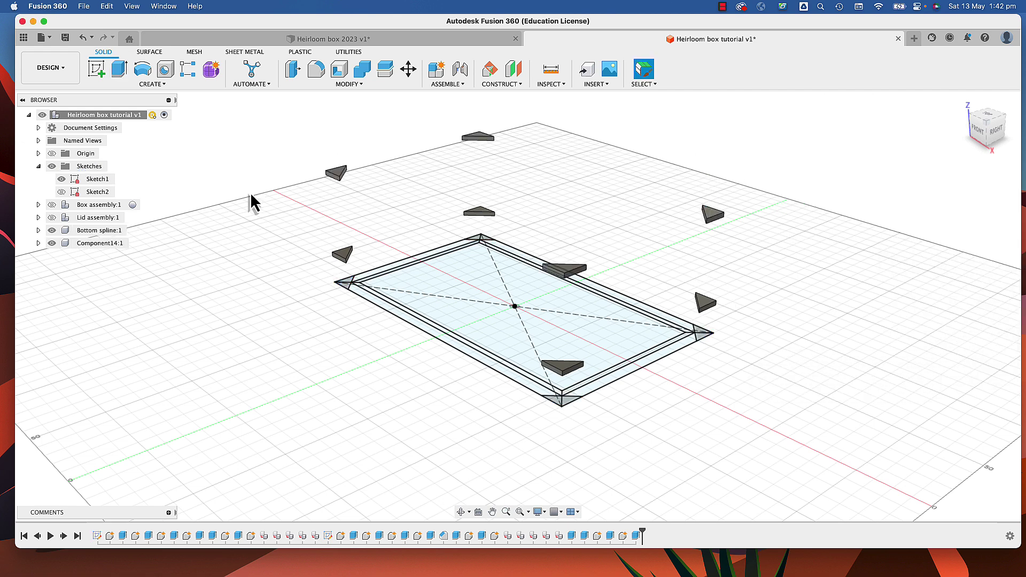
# - Toggle the box assembly's visibility to check the splines in their slots, leaving it shown
pyautogui.click(52, 204)
pyautogui.click(50, 205)
pyautogui.click(51, 205)
pyautogui.click(51, 205)
pyautogui.click(51, 205)
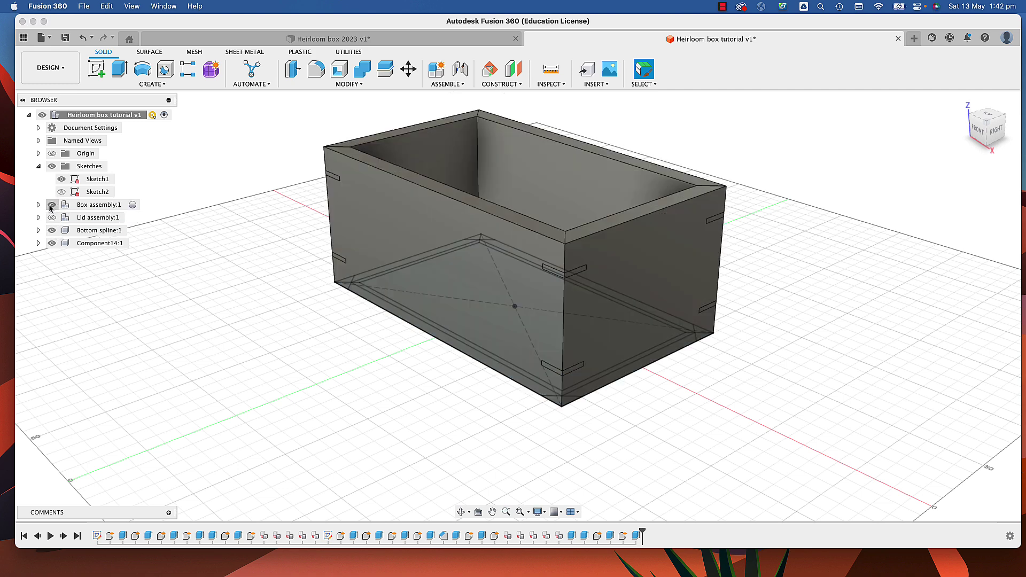
# - Rename the new upper spline component as "Top spline"
pyautogui.click(83, 243)
pyautogui.rightClick(82, 243)
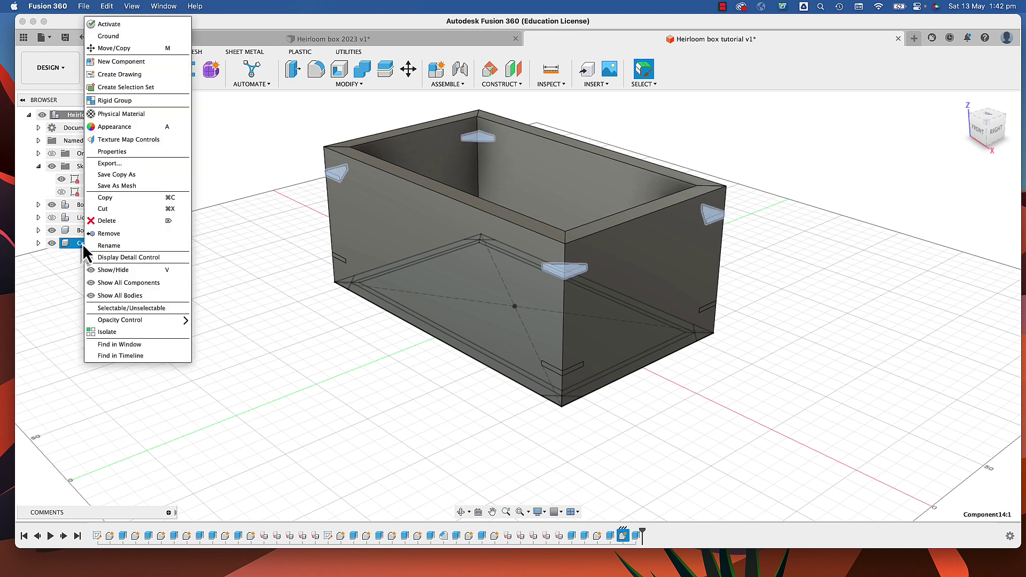
pyautogui.click(106, 248)
pyautogui.write('Top spline')
pyautogui.click(121, 299)
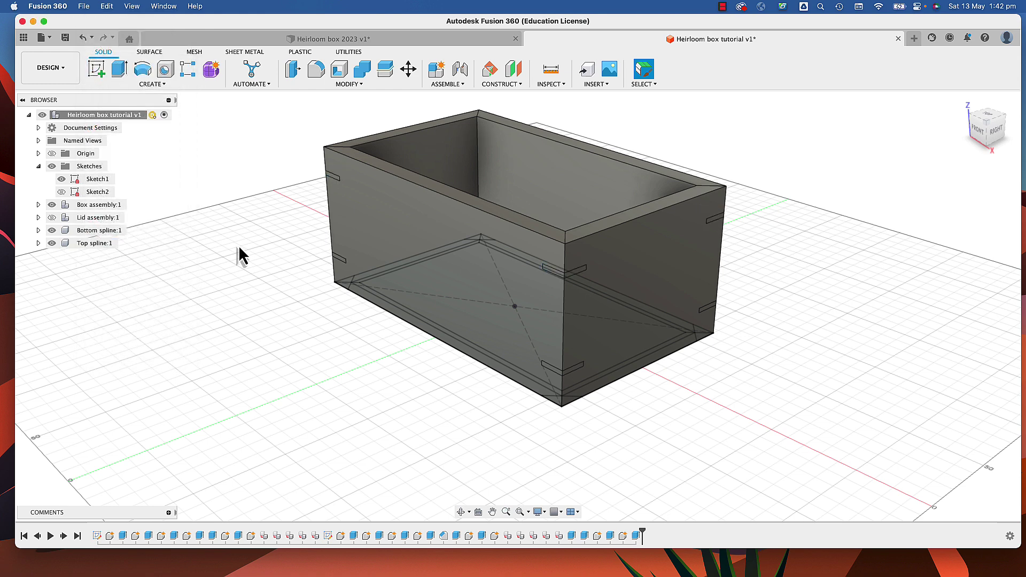
# - Show the lid assembly and hide Sketch1 to display the complete box
pyautogui.click(52, 218)
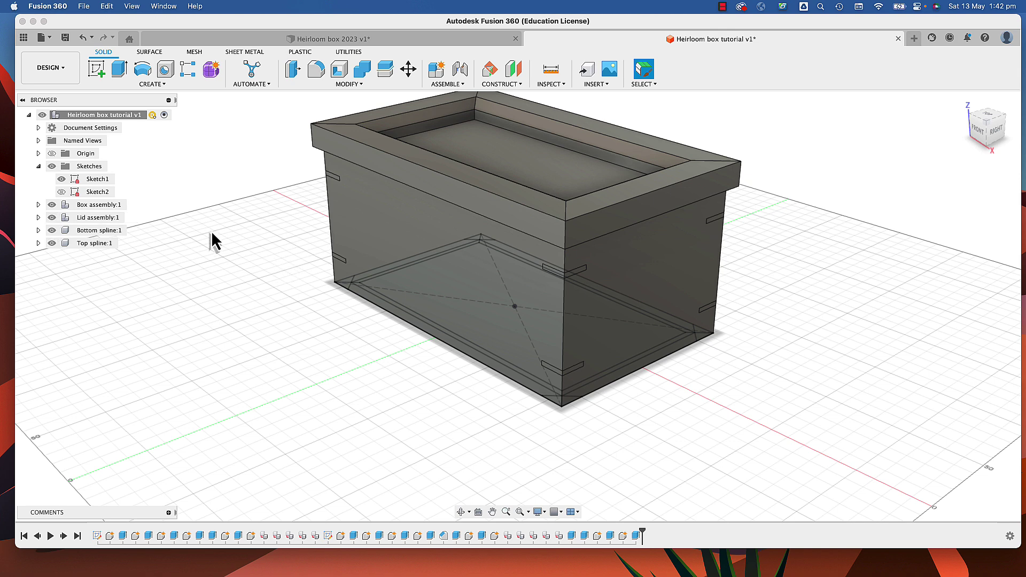
pyautogui.click(62, 180)
pyautogui.scroll(2, 180, 238)
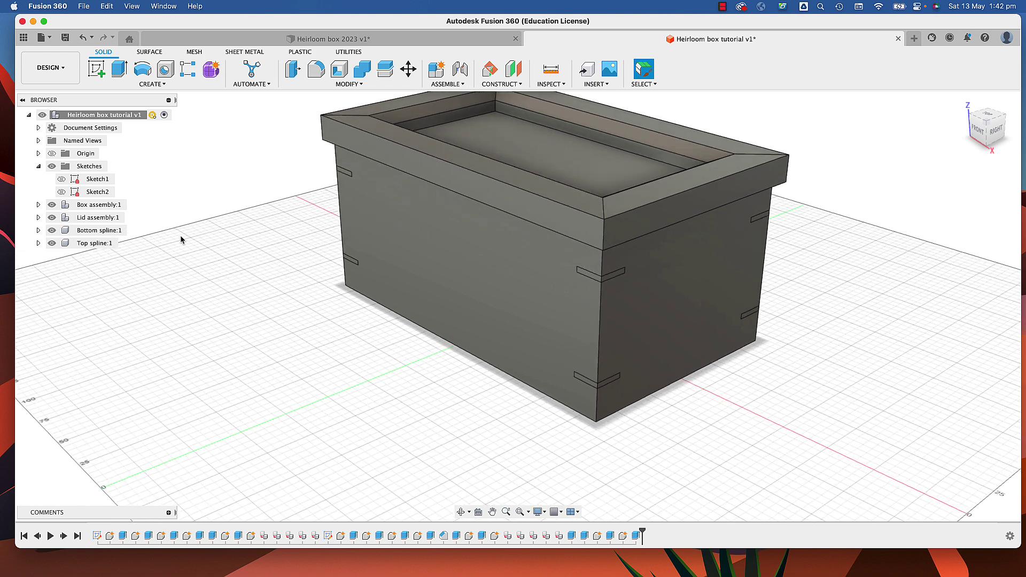
pyautogui.scroll(-3, 218, 236)
pyautogui.scroll(1, 217, 236)
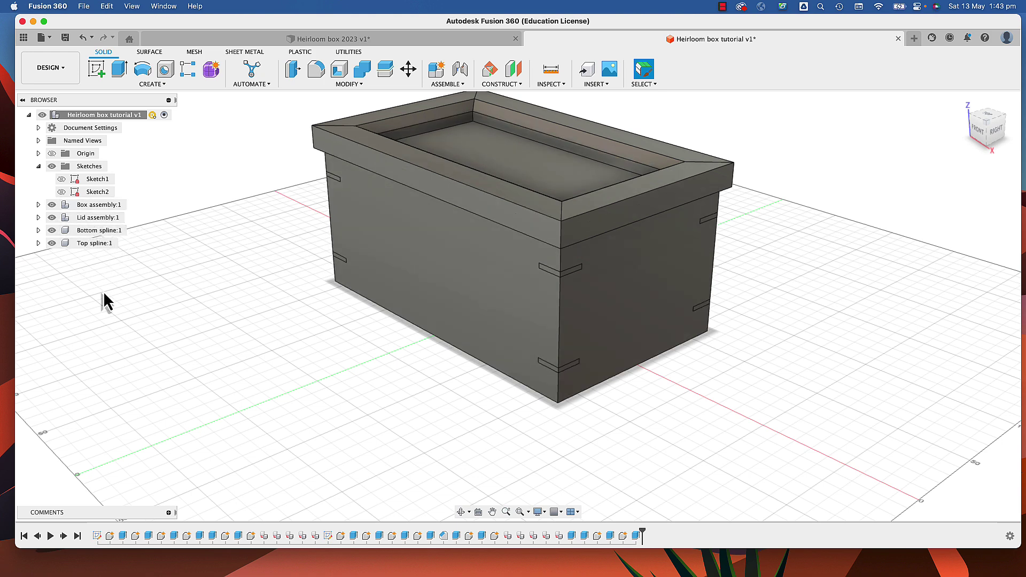
# - Move the Bottom spline and Top spline components into the box assembly
pyautogui.click(85, 234)
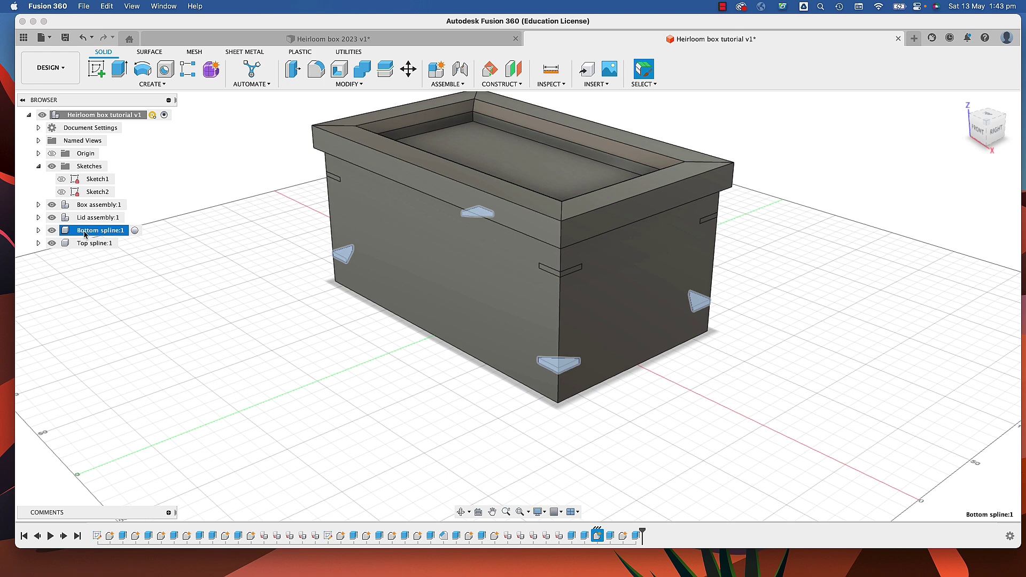
pyautogui.moveTo(82, 231); pyautogui.dragTo(74, 206)
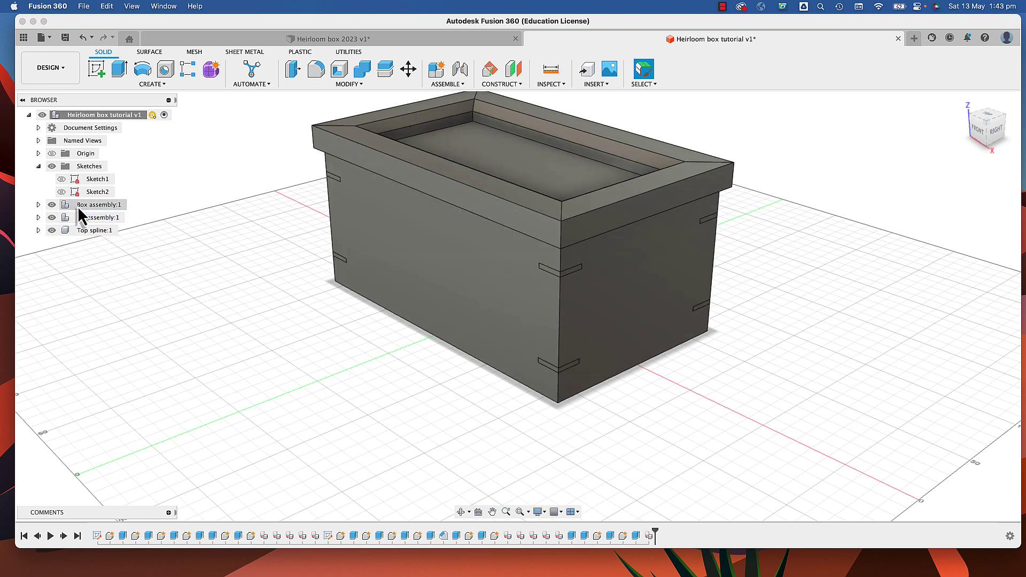
pyautogui.click(83, 238)
pyautogui.moveTo(85, 240); pyautogui.dragTo(80, 215)
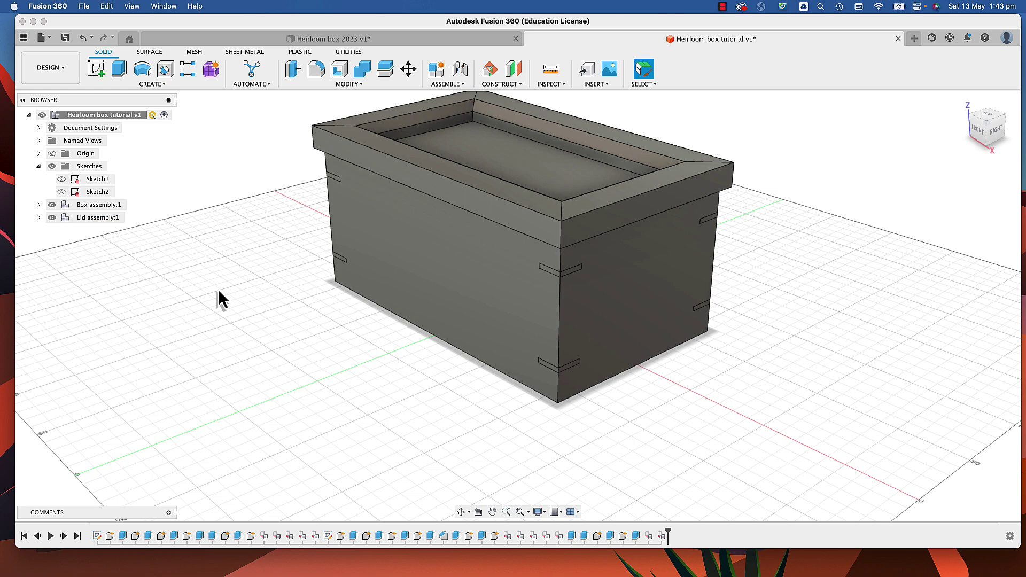